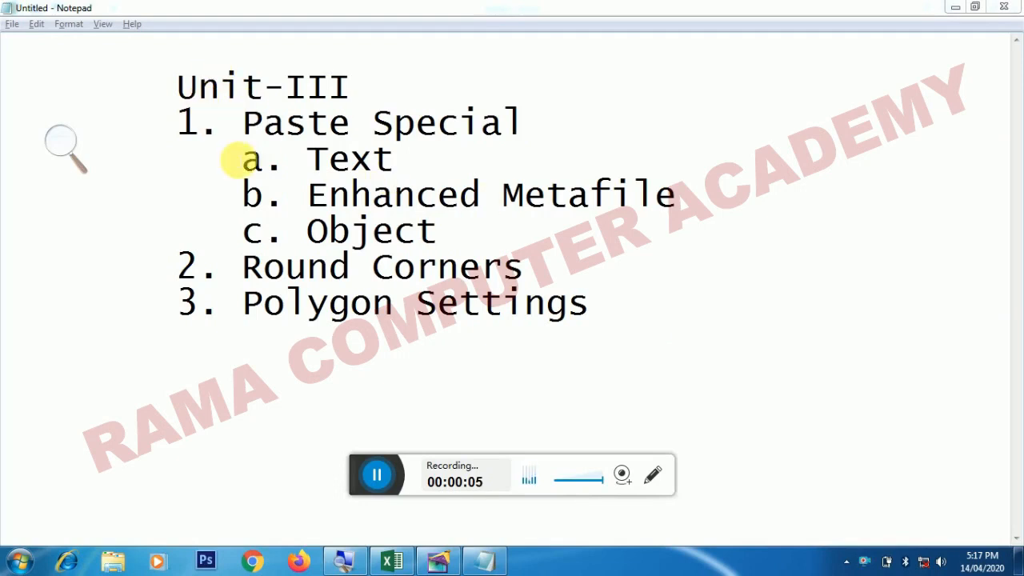
Step: Highlight the Paste Special topic in the Notepad outline and switch to the blank PageMaker page
left_click_drag(244, 120, 570, 123)
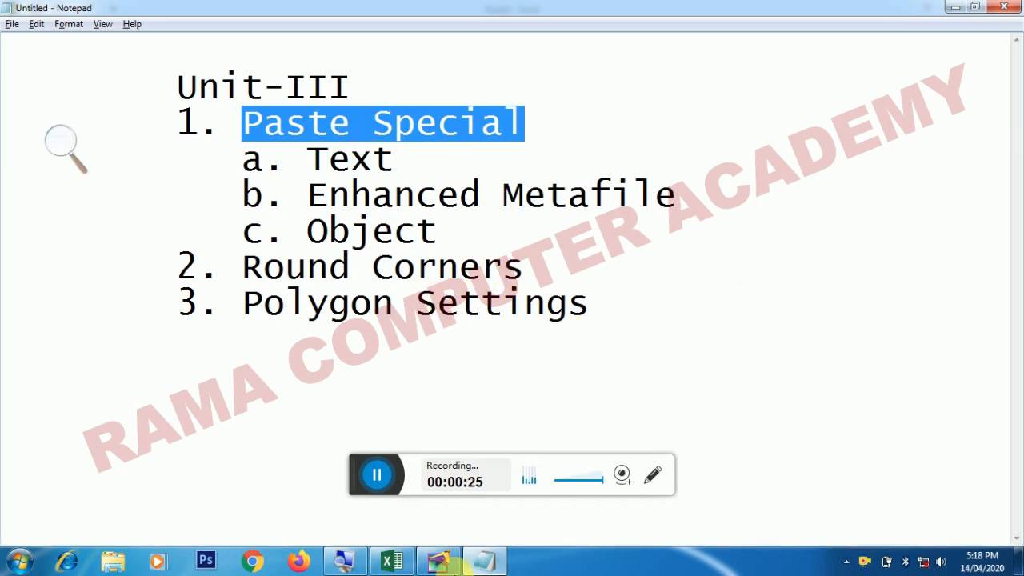
left_click(437, 560)
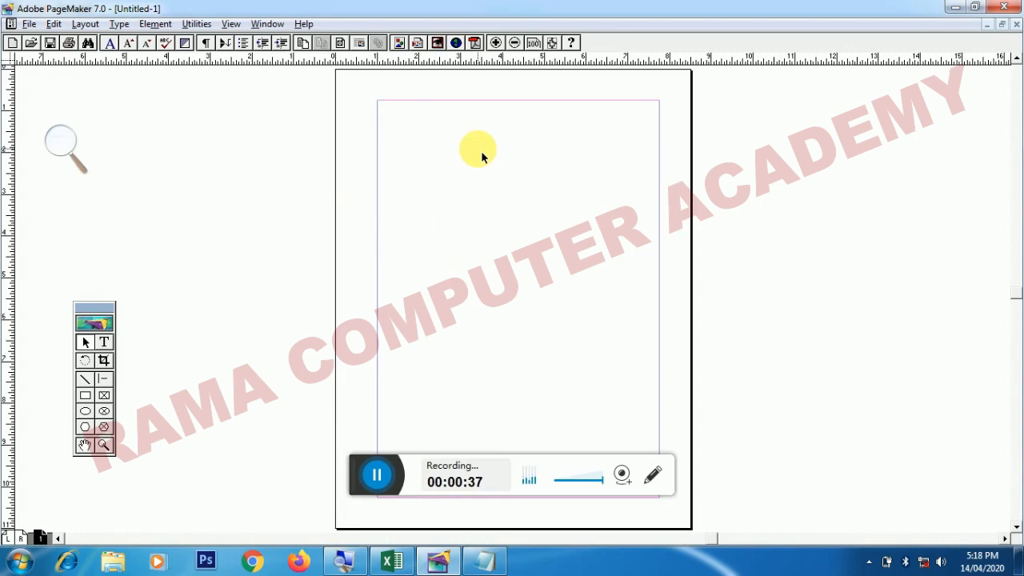
Step: Switch to Excel and copy the numbered weekday table in cells C5:D11
left_click(391, 562)
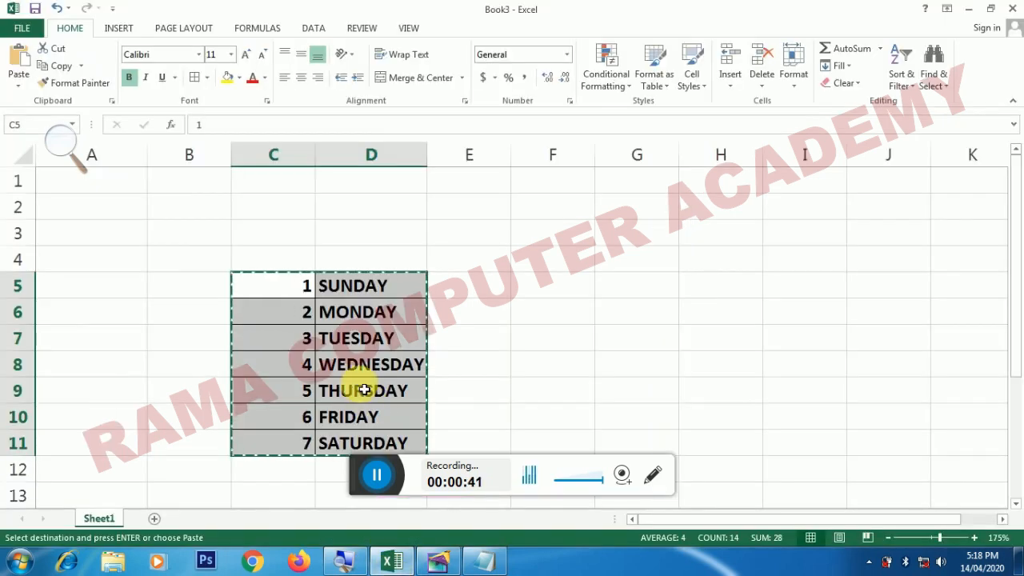
mouse_move(379, 475)
left_mouse_down()
mouse_move(658, 309)
mouse_move(738, 231)
mouse_move(676, 221)
mouse_move(687, 221)
left_mouse_up()
left_click(340, 288)
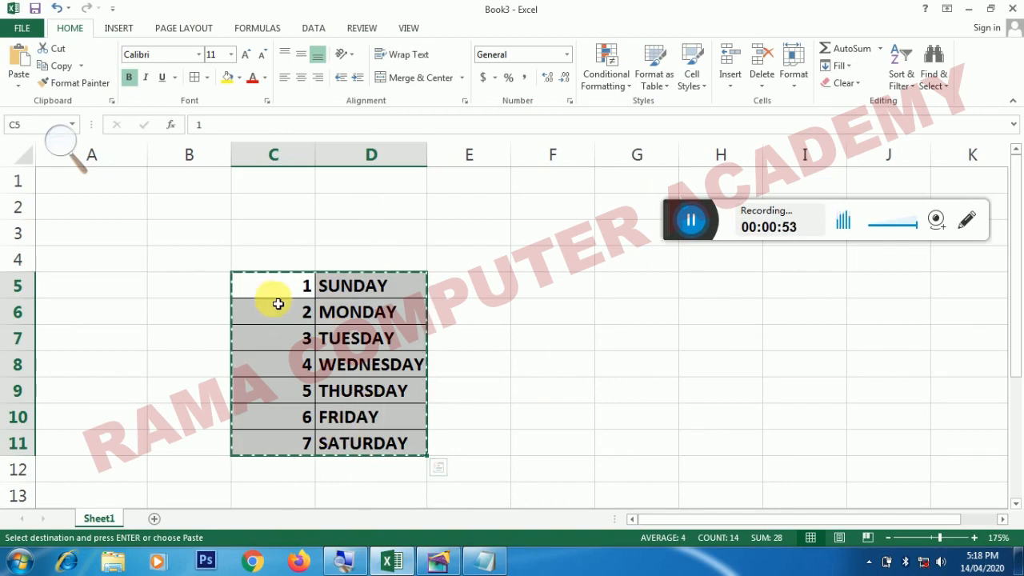
left_click(284, 366)
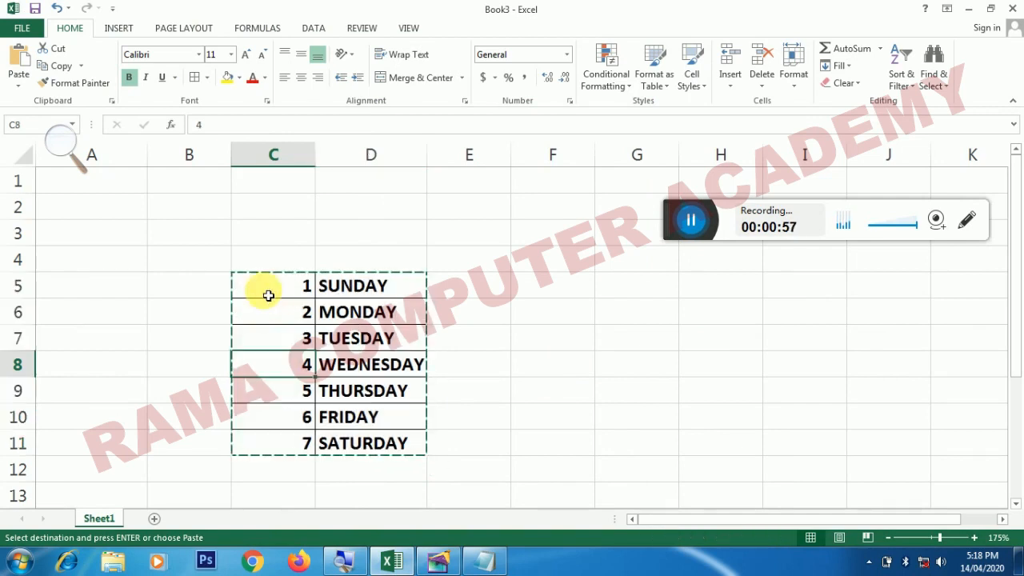
mouse_move(268, 290)
left_mouse_down()
mouse_move(331, 309)
mouse_move(338, 440)
left_mouse_up()
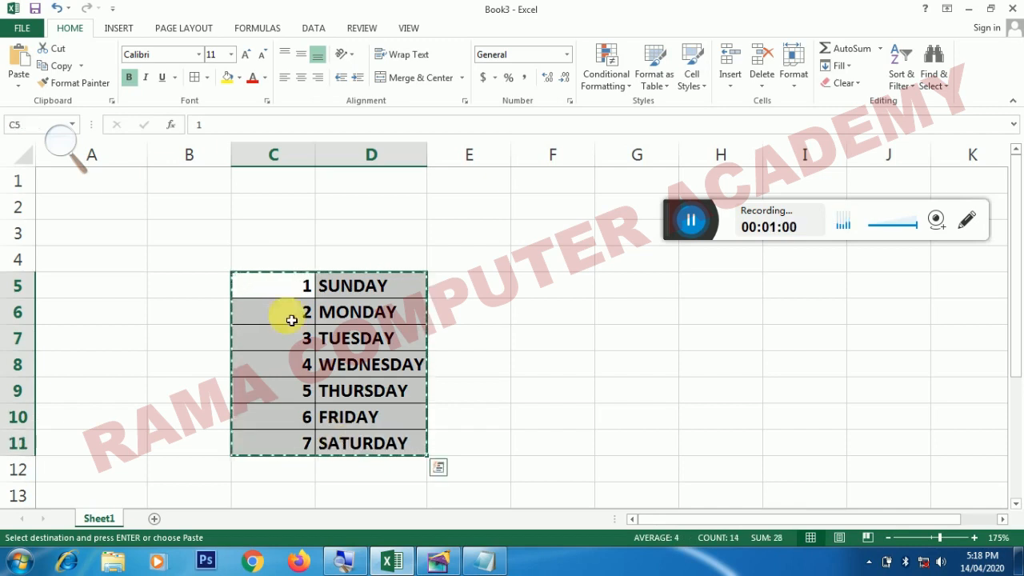
left_click(80, 83)
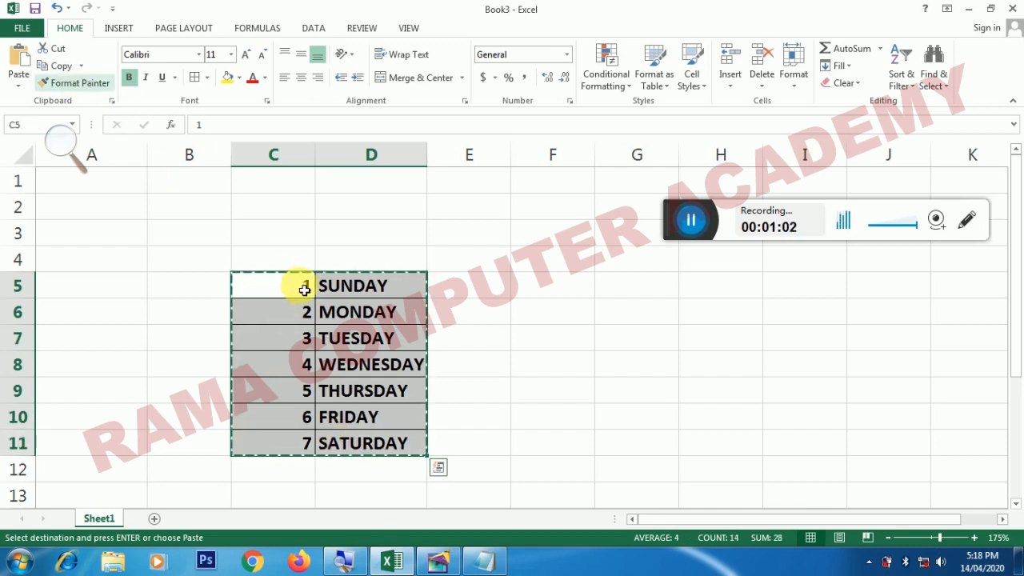
right_click(312, 312)
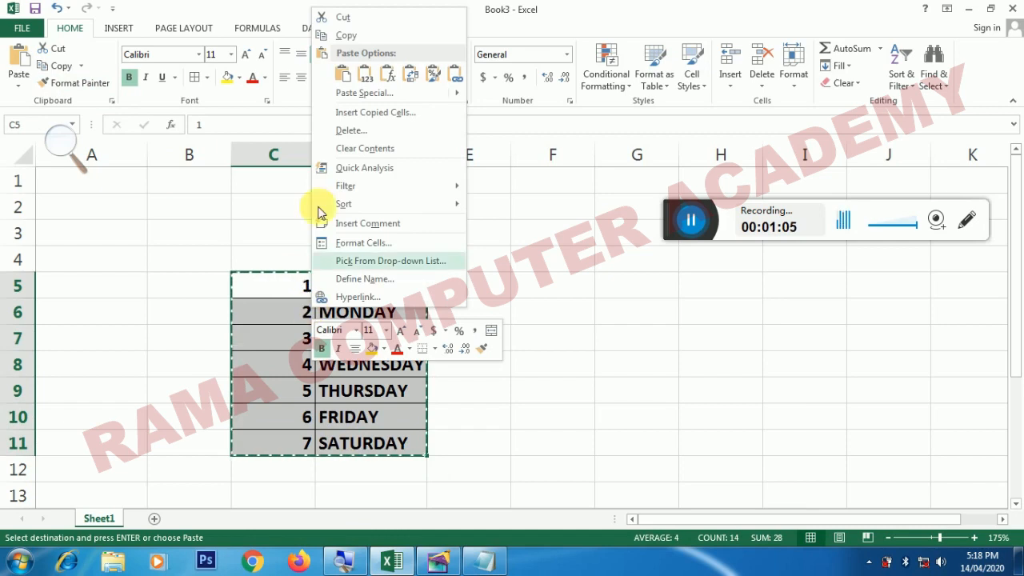
left_click(356, 45)
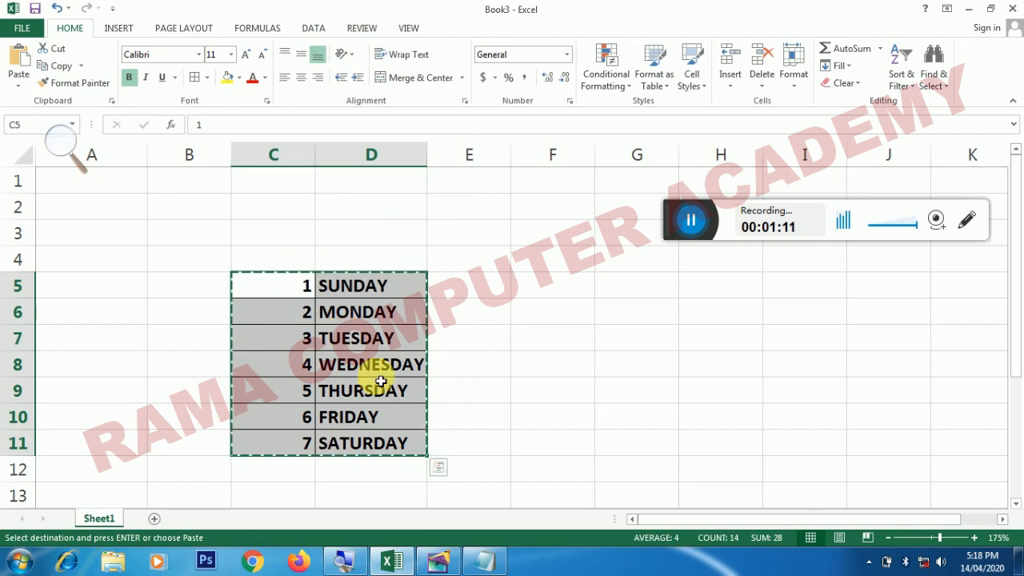
Step: Switch to PageMaker, paste the copied weekday table with the ordinary Paste command, inspect it at actual size, and delete it
left_click(436, 561)
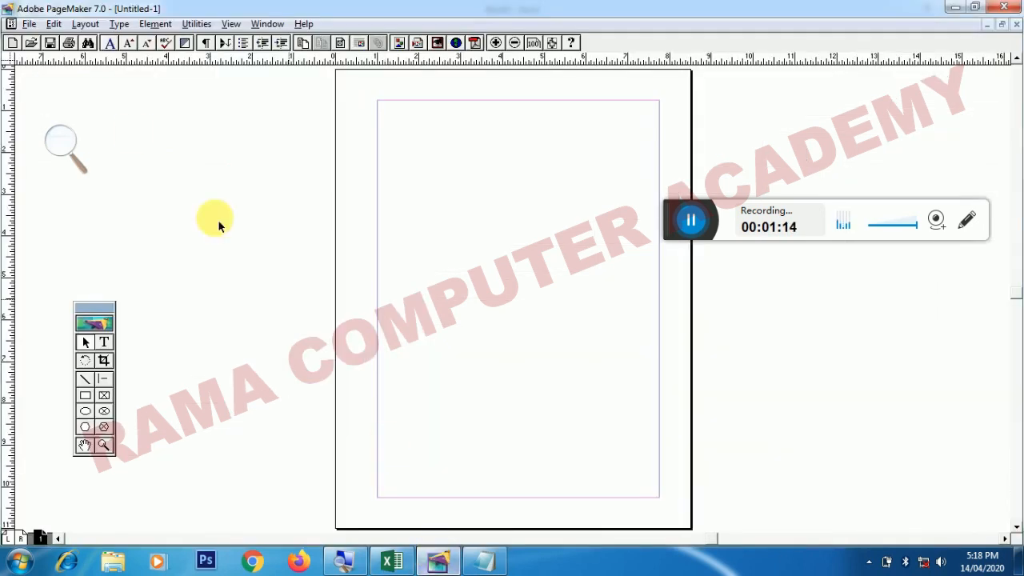
left_click(54, 27)
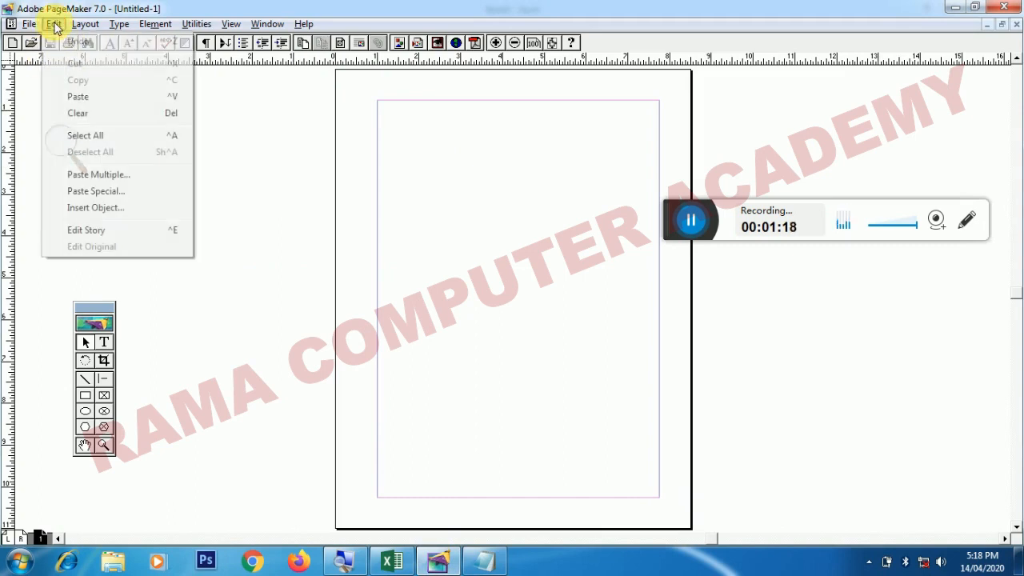
left_click(76, 99)
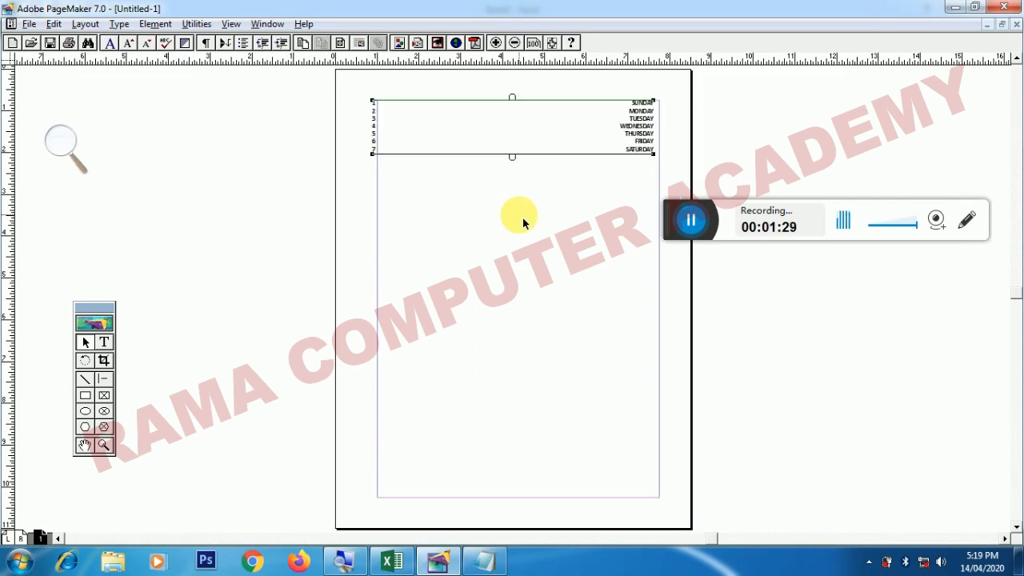
right_click(389, 103)
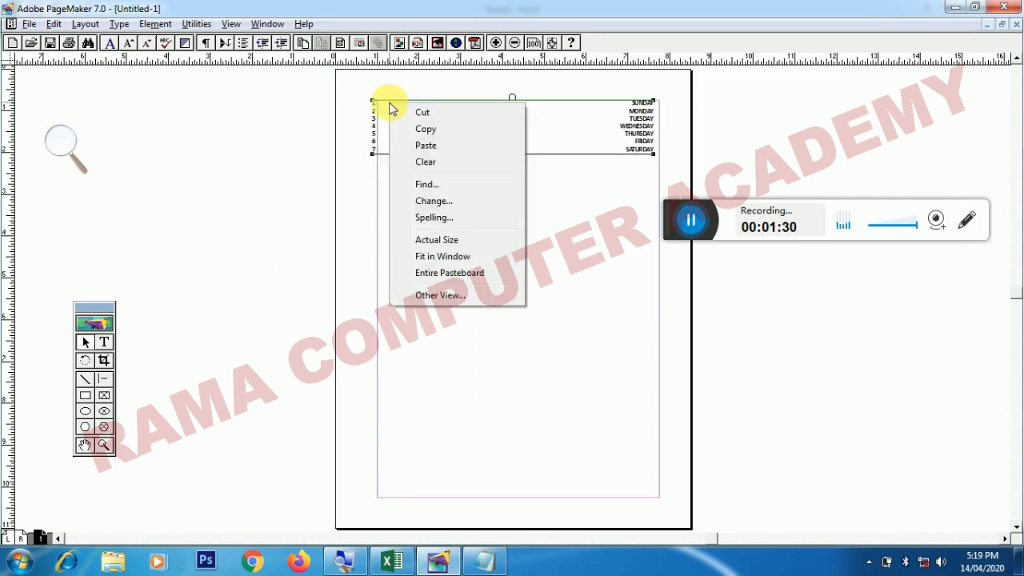
left_click(434, 239)
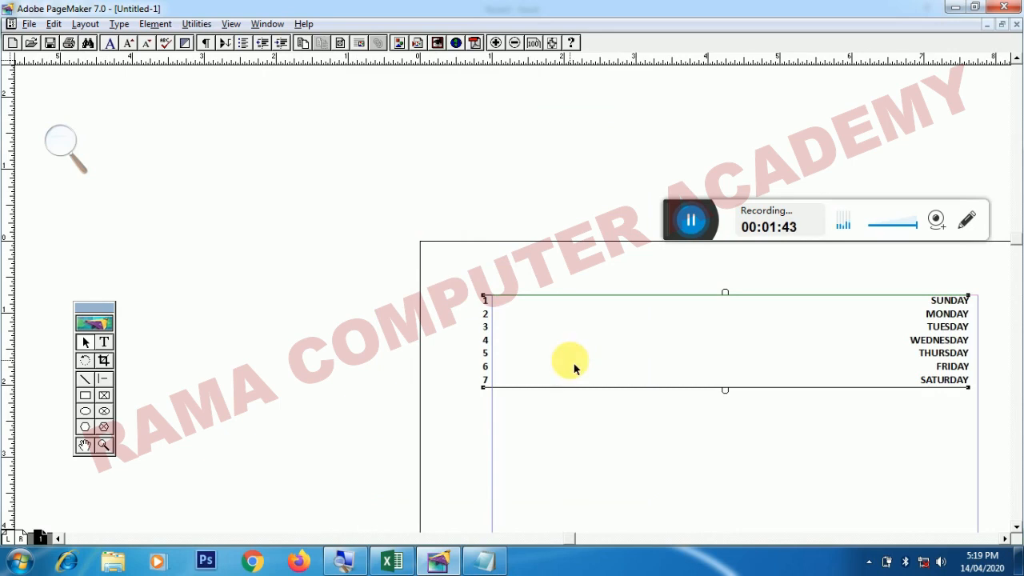
key("Delete")
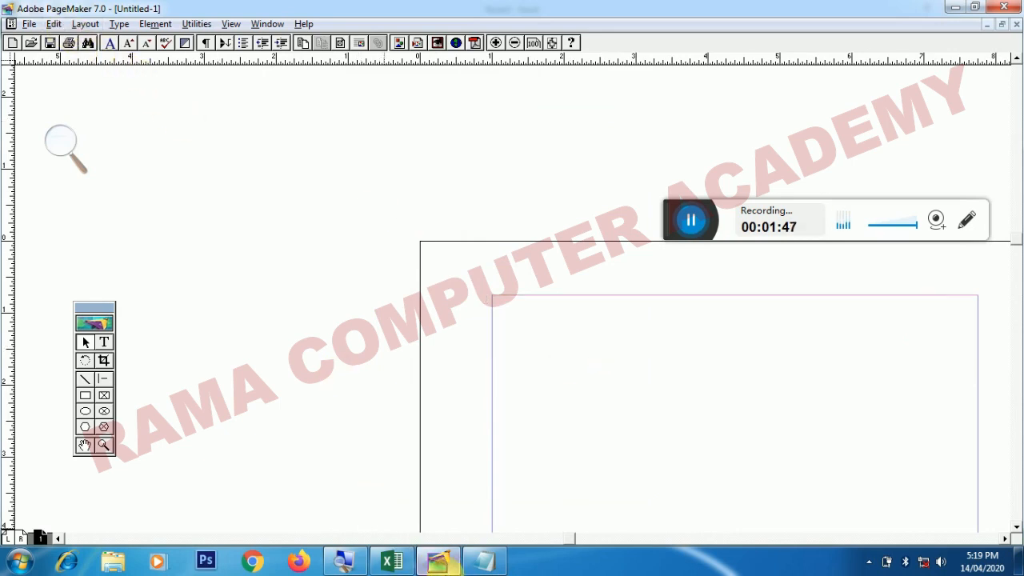
Step: Highlight the Text subtopic in the Notepad outline and reselect the weekday cells C5:D11 in Excel
left_click(479, 560)
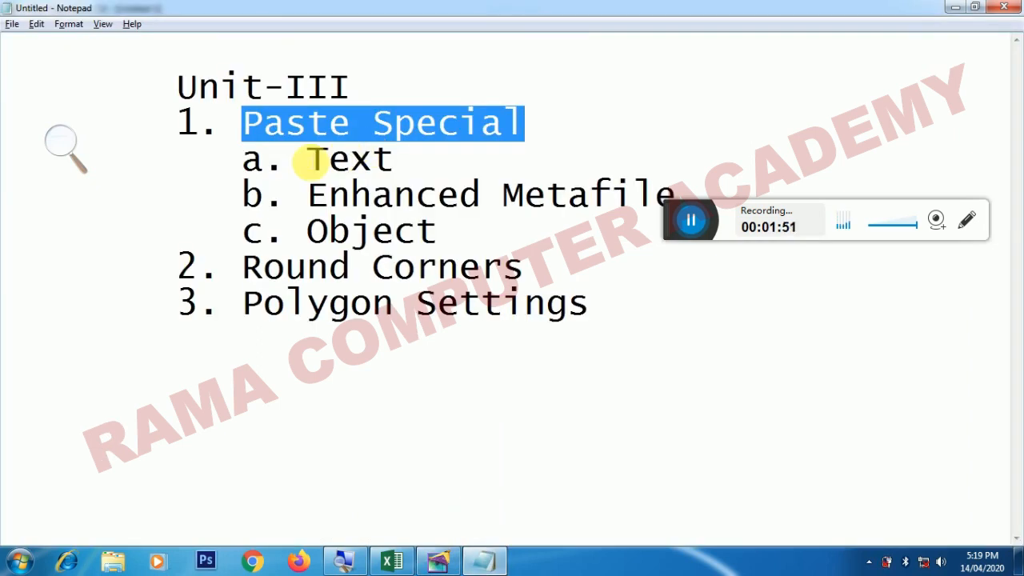
left_click_drag(308, 159, 394, 160)
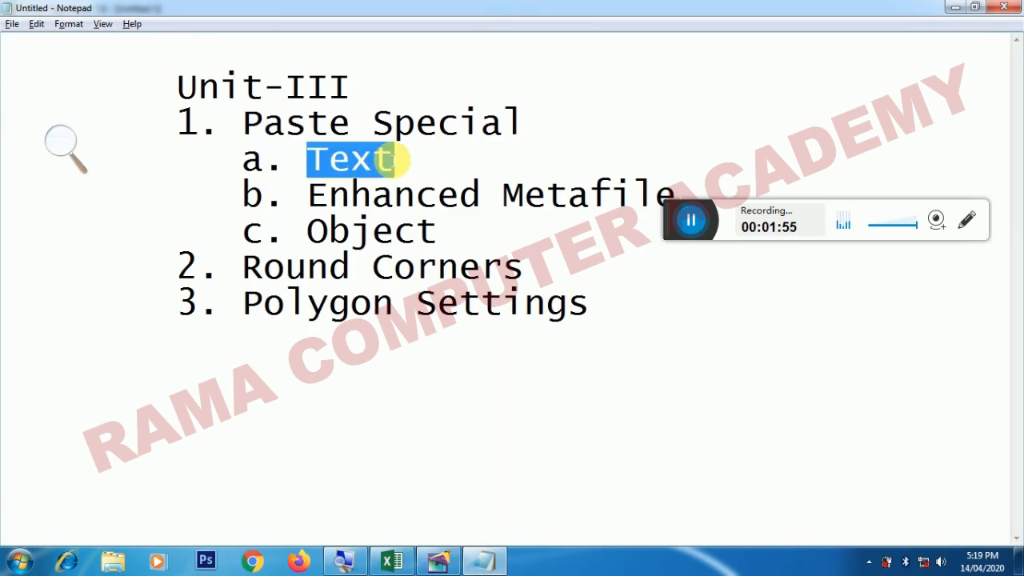
left_click(457, 564)
left_click(409, 558)
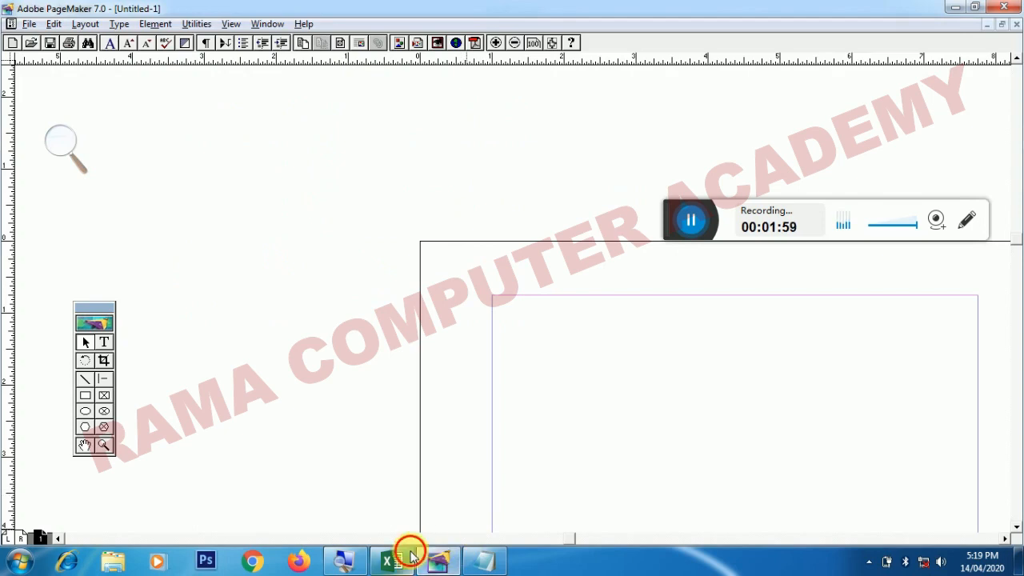
left_click_drag(275, 293, 361, 442)
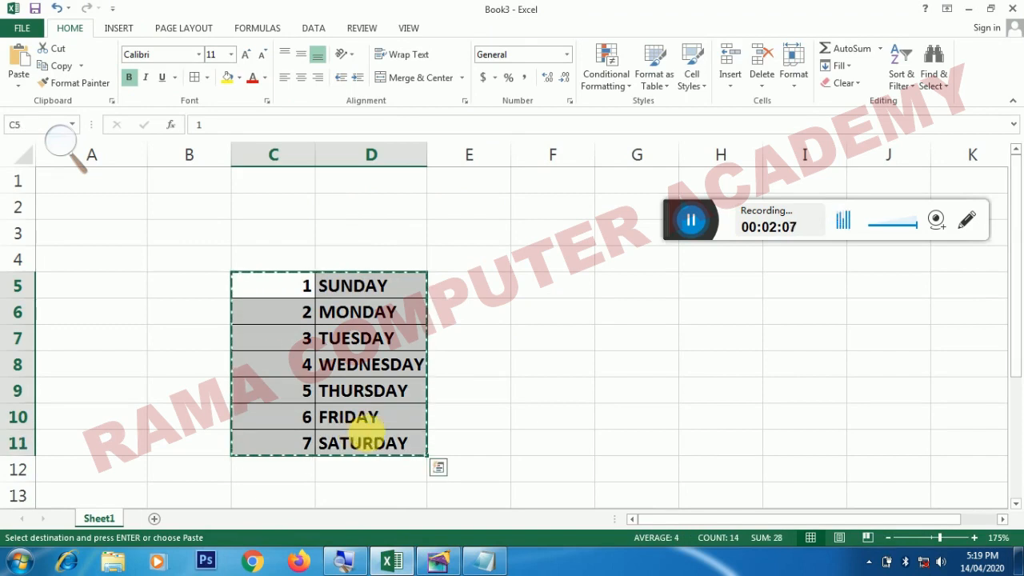
Step: Switch to PageMaker, paste the copied cells with Paste Special as Rich Text Format, and place the text block at the page's top margin
left_click(438, 558)
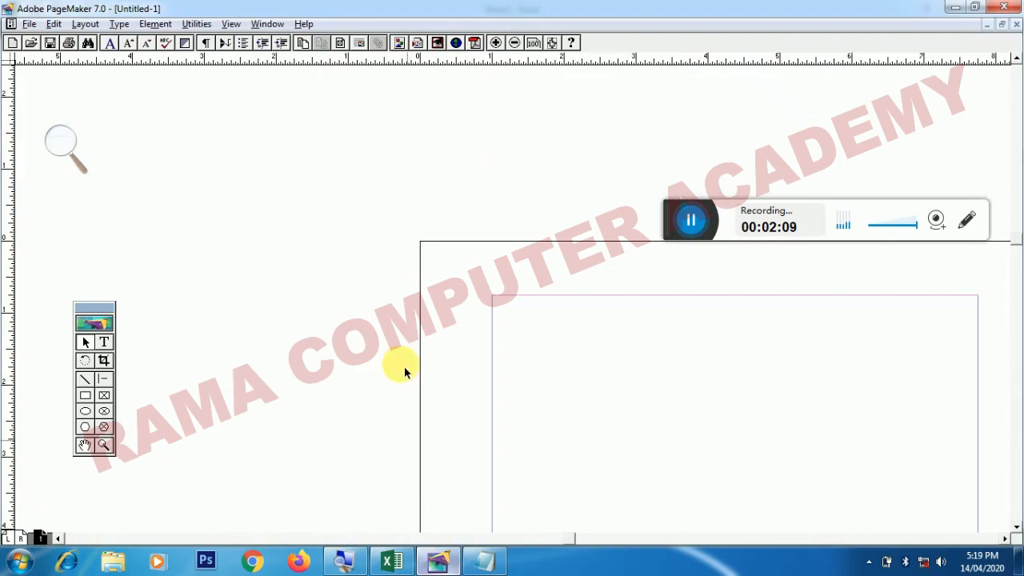
left_click(55, 26)
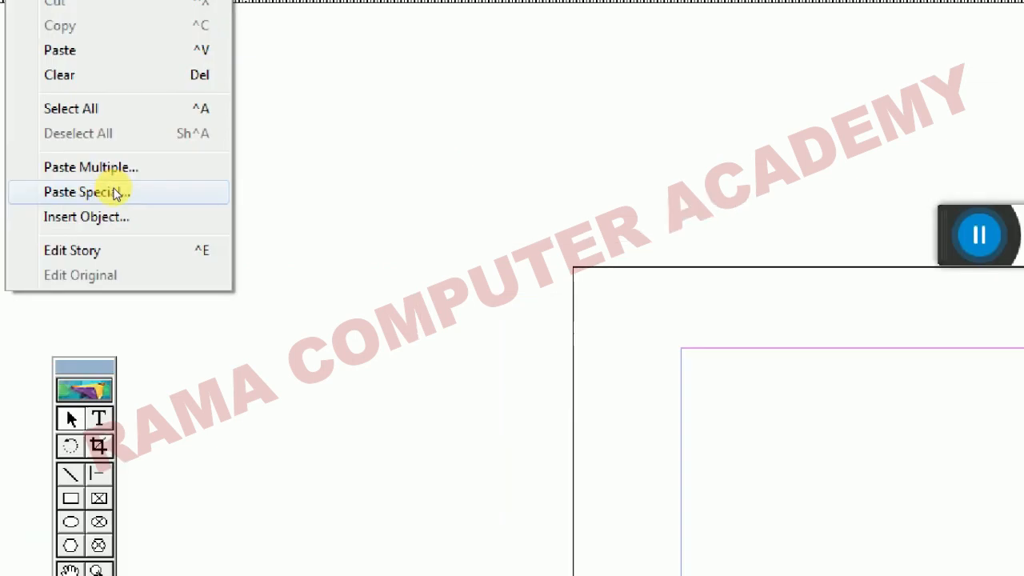
left_click(74, 193)
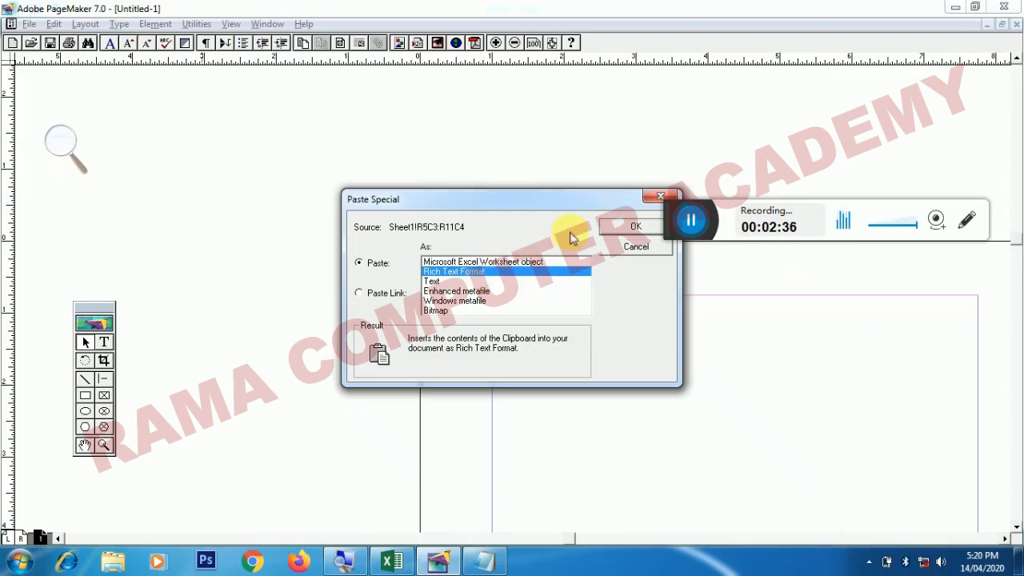
left_click(603, 227)
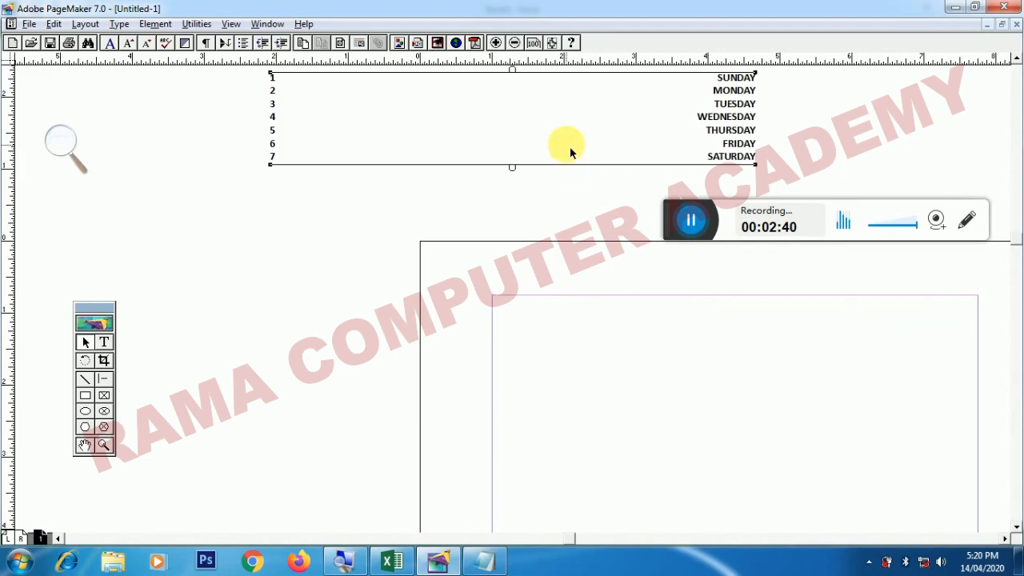
left_click_drag(569, 141, 787, 371)
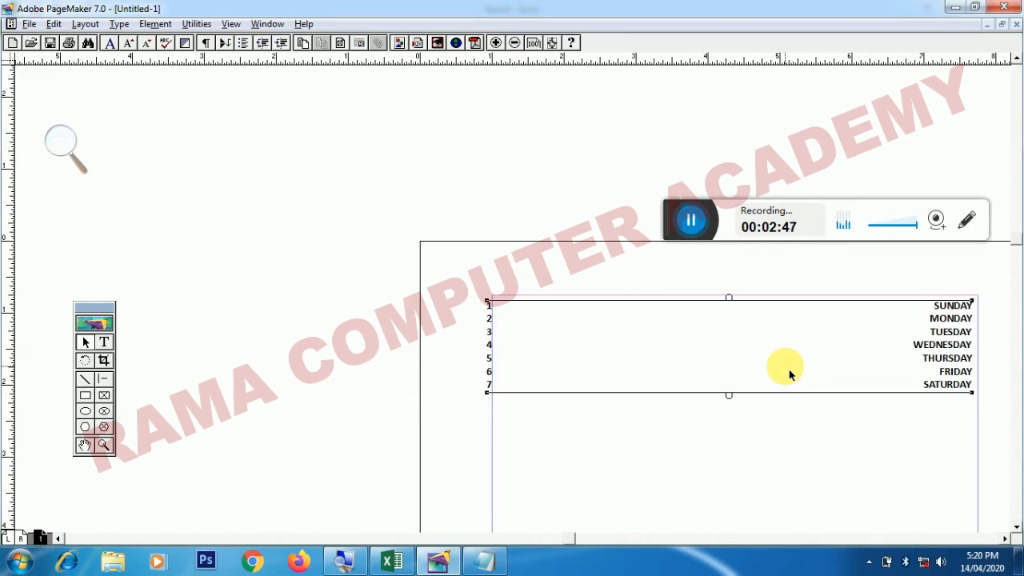
key("Delete")
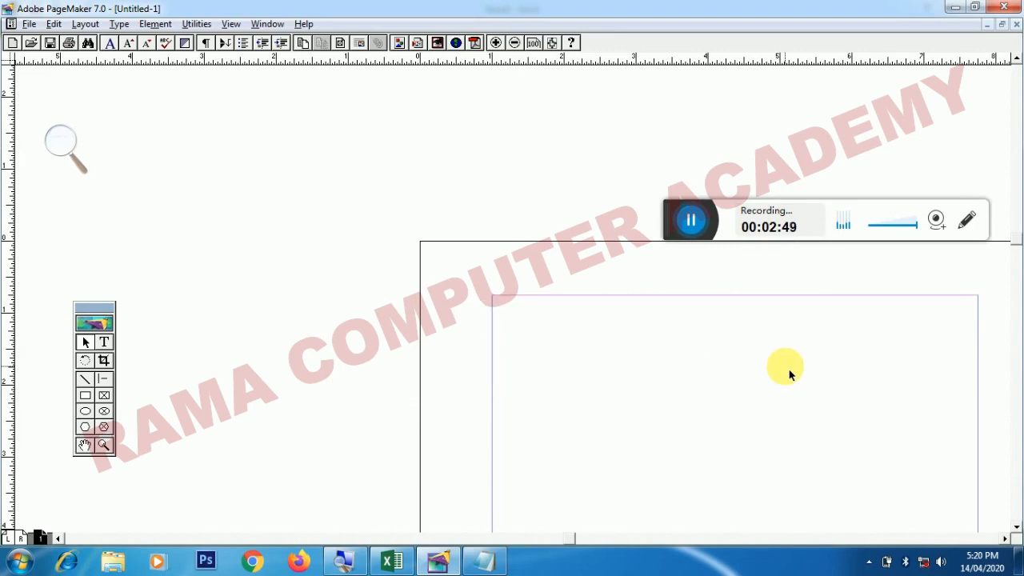
key("ctrl+z")
Step: Paste the copied cells again with Paste Special as Enhanced metafile and place the table on the pasteboard beside the page
left_click(194, 141)
left_click(57, 26)
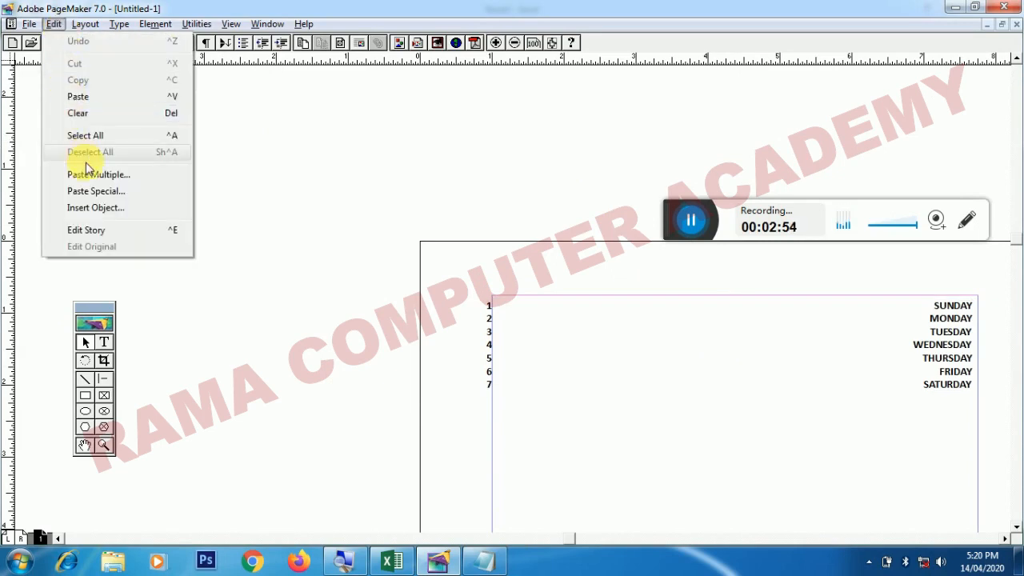
left_click(95, 191)
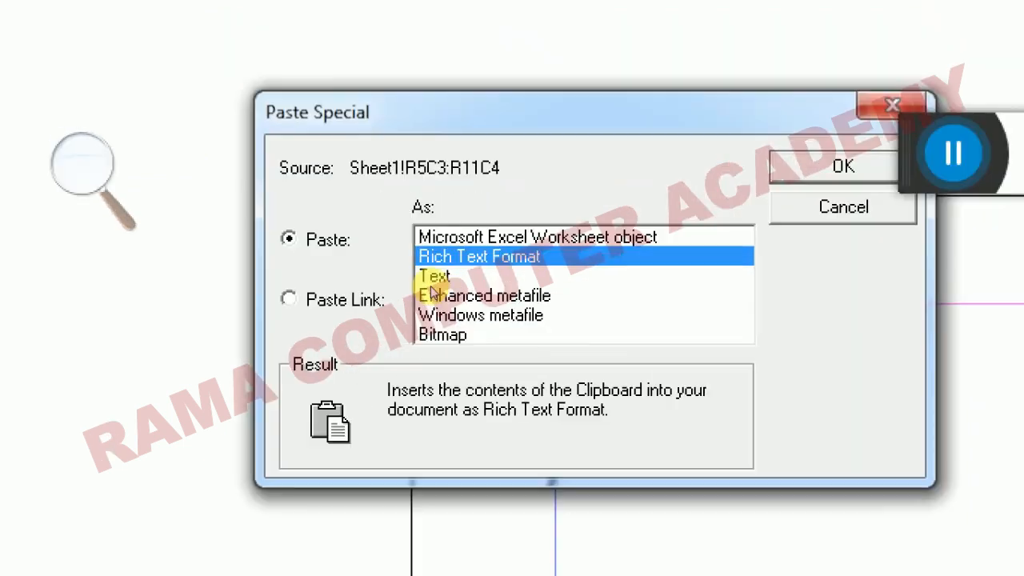
left_click(443, 295)
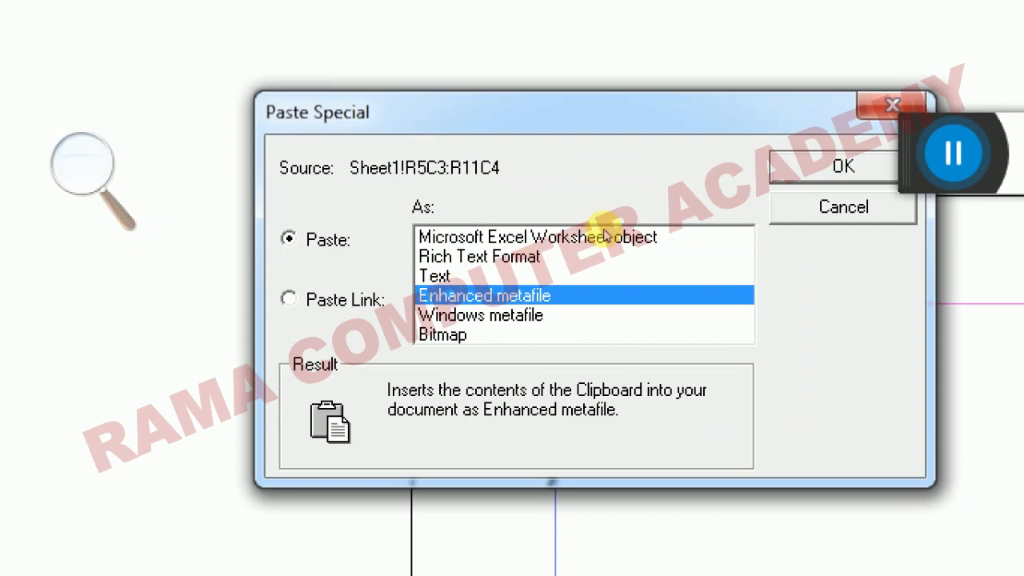
key("Return")
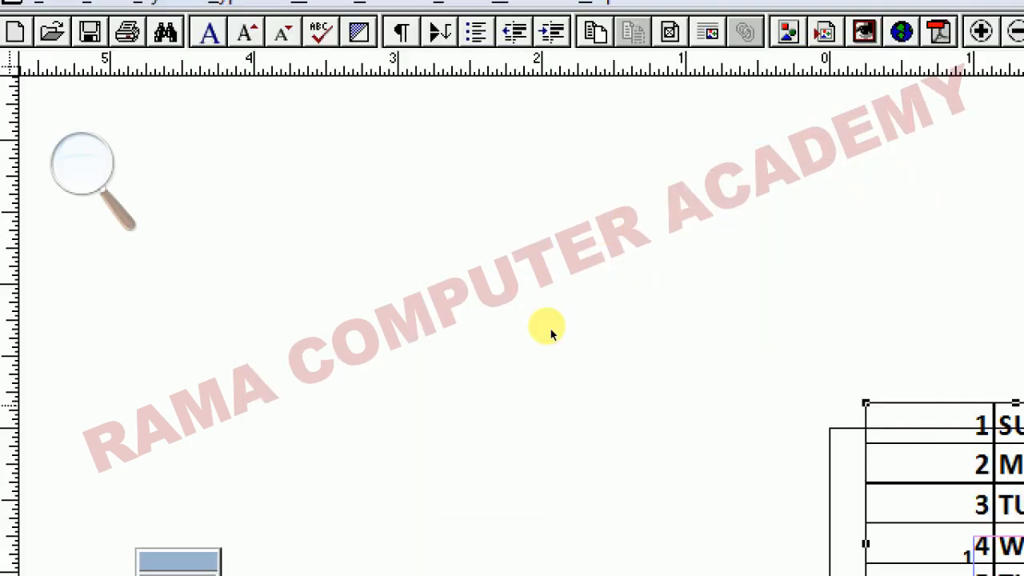
left_click_drag(566, 271, 372, 342)
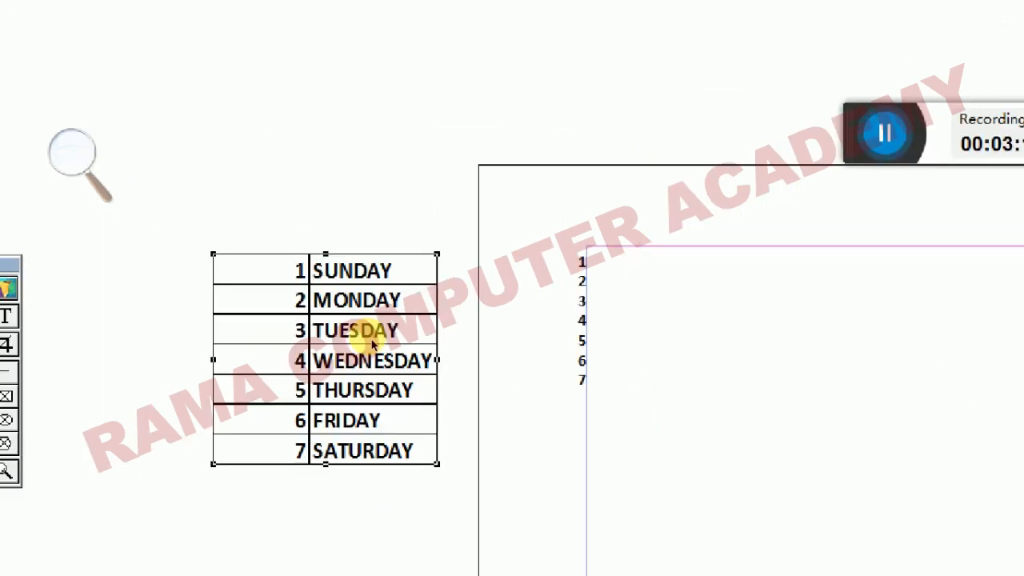
left_click(538, 386)
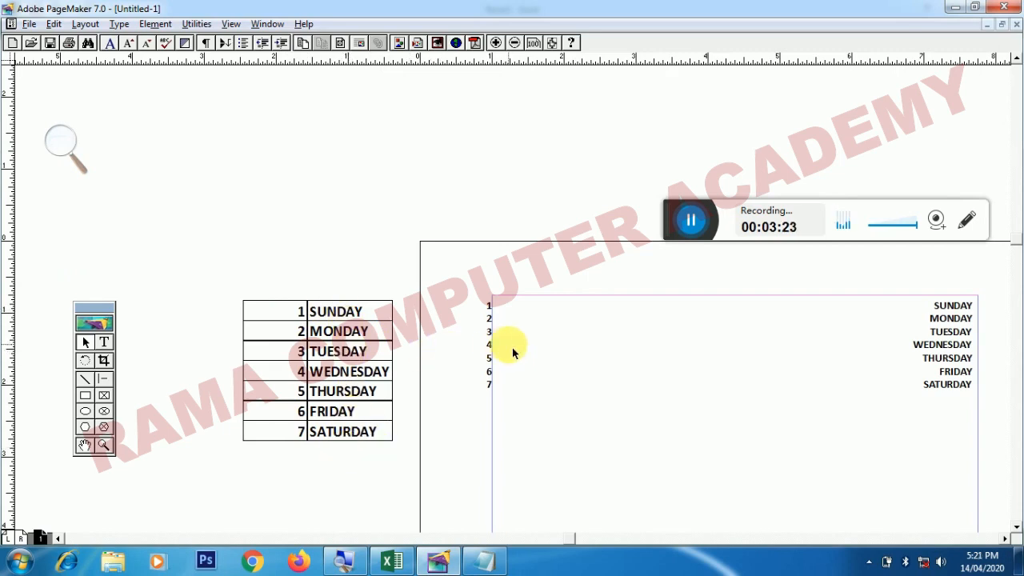
left_click(537, 349)
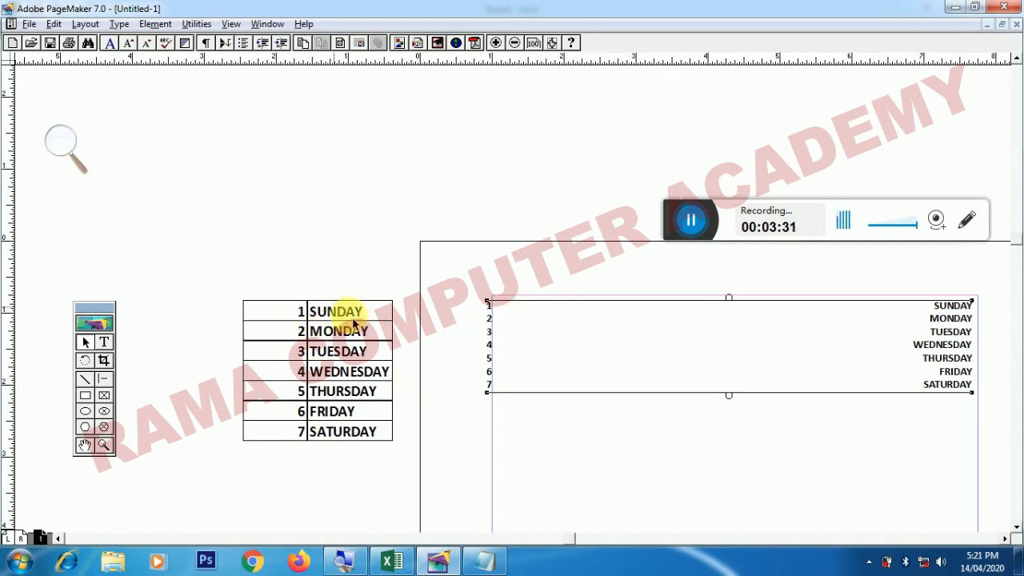
Step: Switch to Notepad and highlight the Object subtopic under Paste Special
left_click(479, 562)
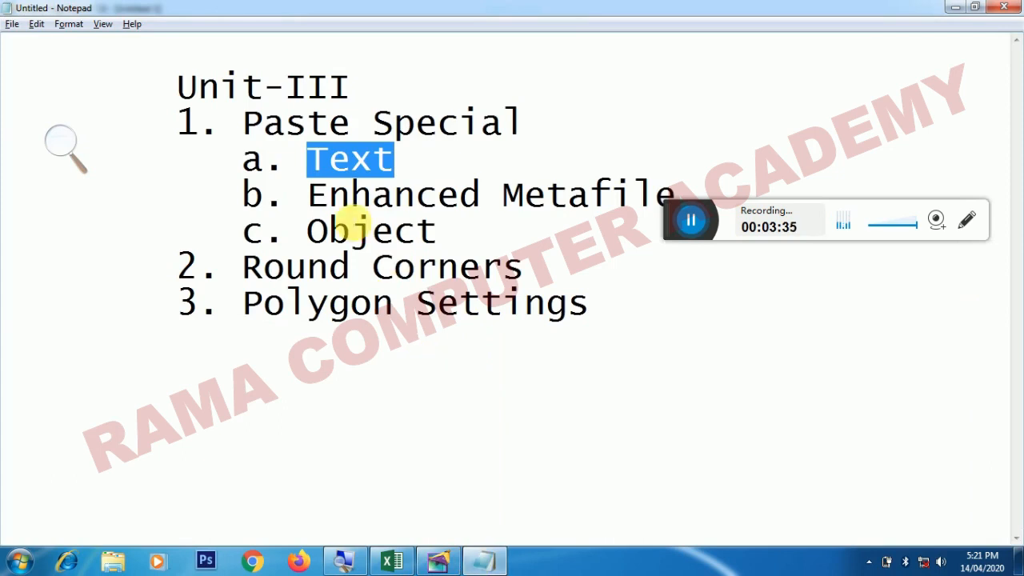
left_click_drag(296, 232, 444, 226)
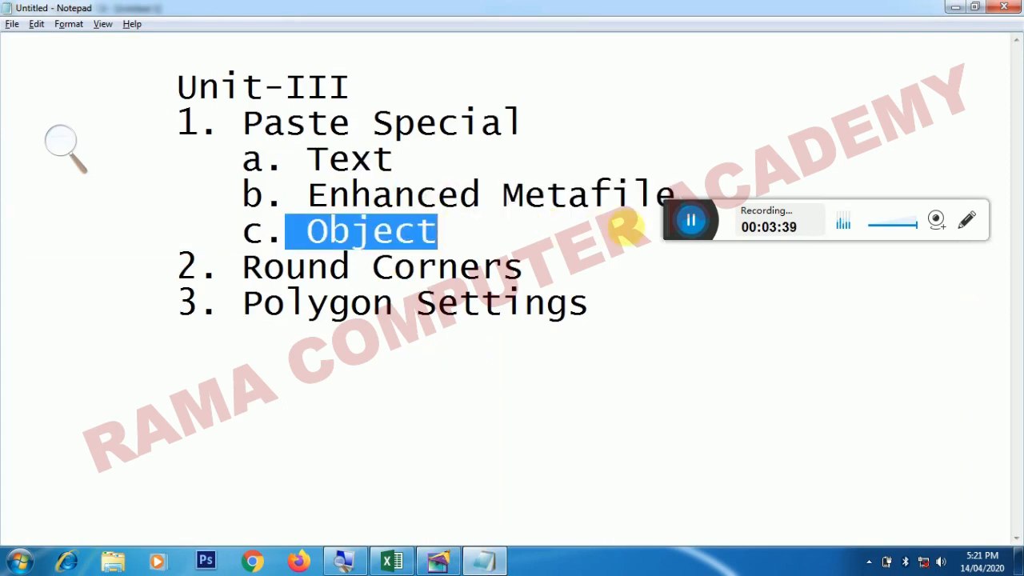
left_click_drag(669, 229, 724, 369)
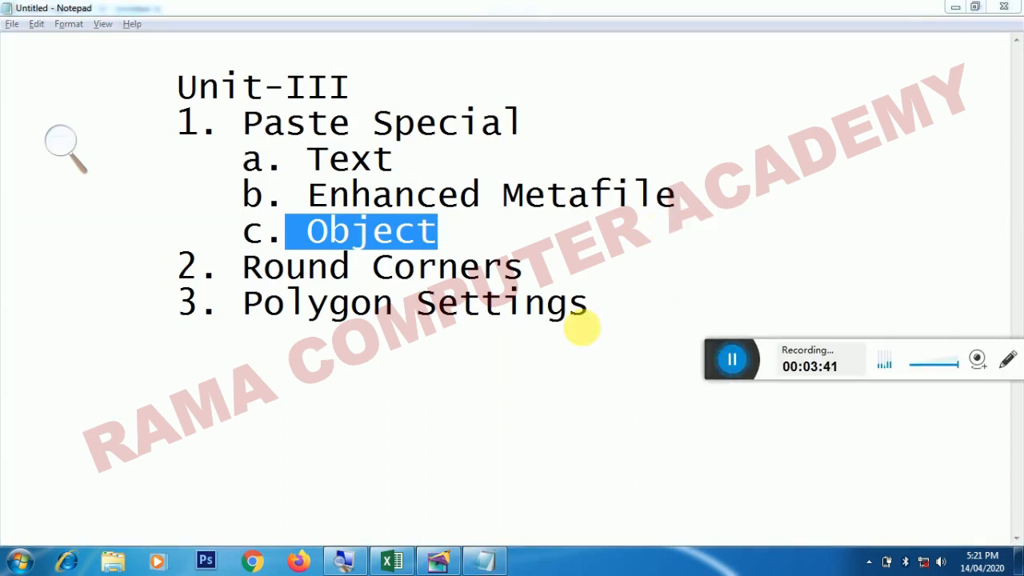
Step: Switch to Excel, reselect the weekday cells C5:D11 and copy them again
left_click(438, 560)
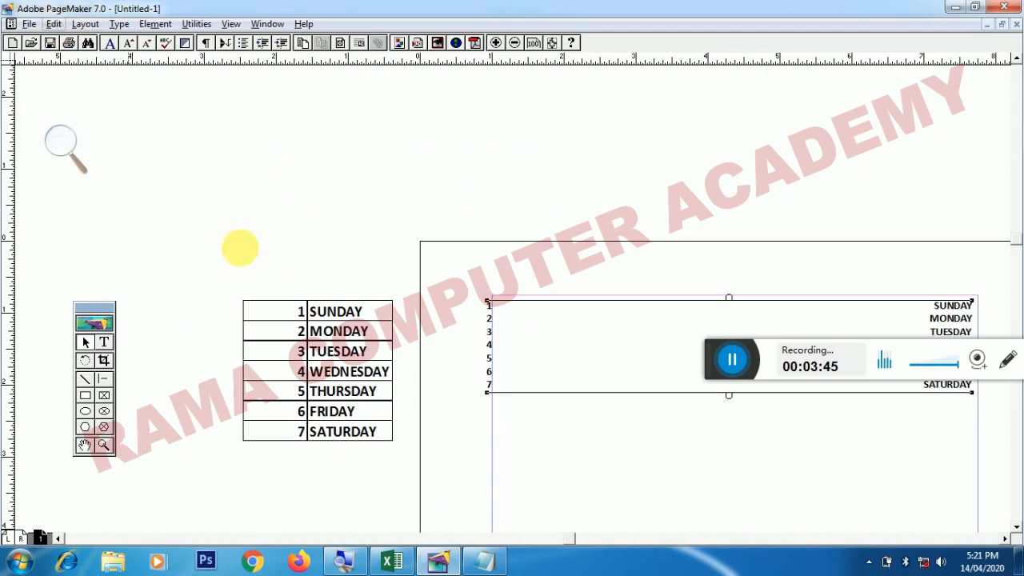
left_click(394, 563)
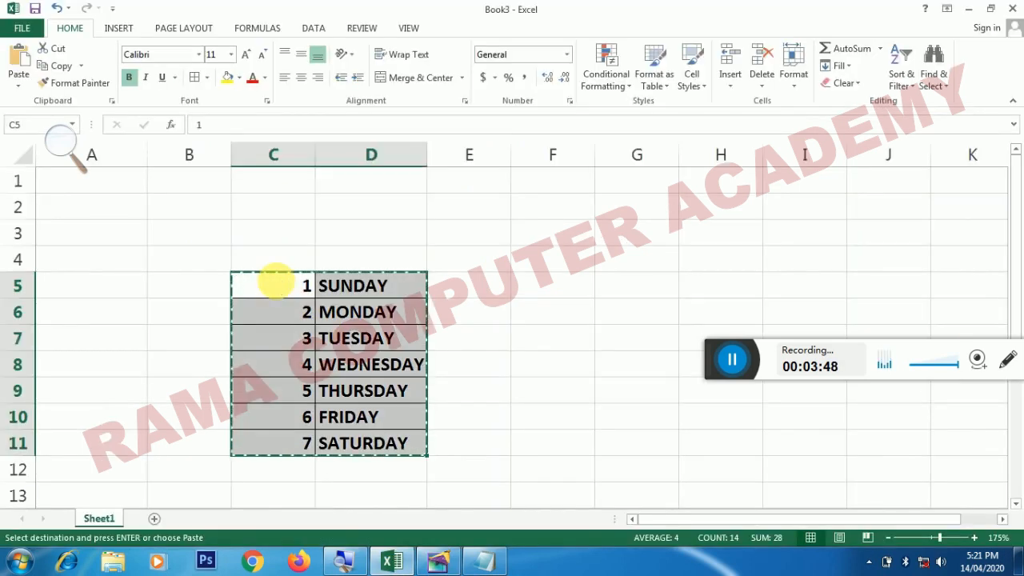
left_click(281, 285)
left_click_drag(280, 286, 373, 449)
key("ctrl+c")
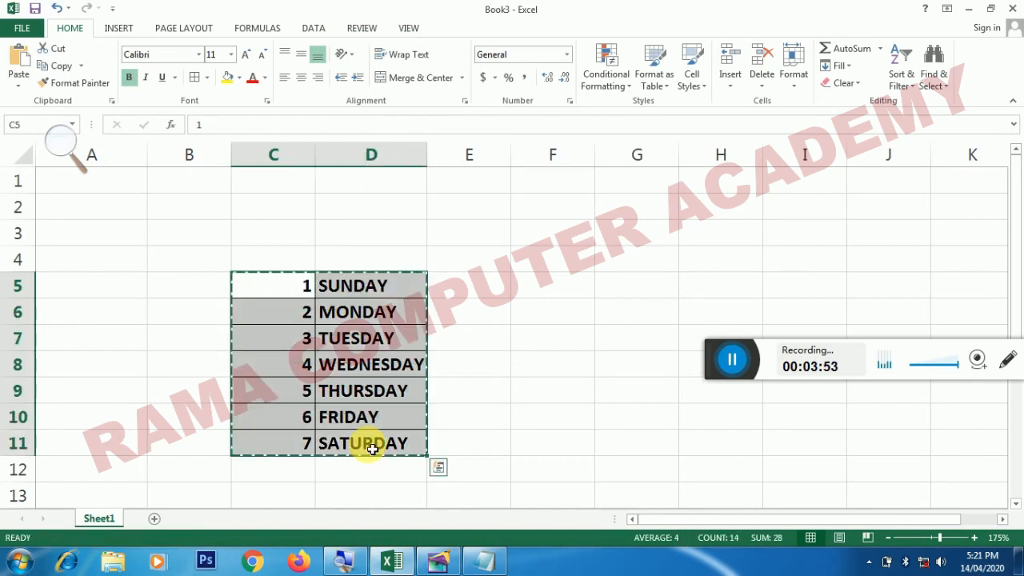
Step: In PageMaker, paste the cells with Paste Special as Microsoft Excel Worksheet object and place the table below the metafile table on the pasteboard
key("alt+Tab")
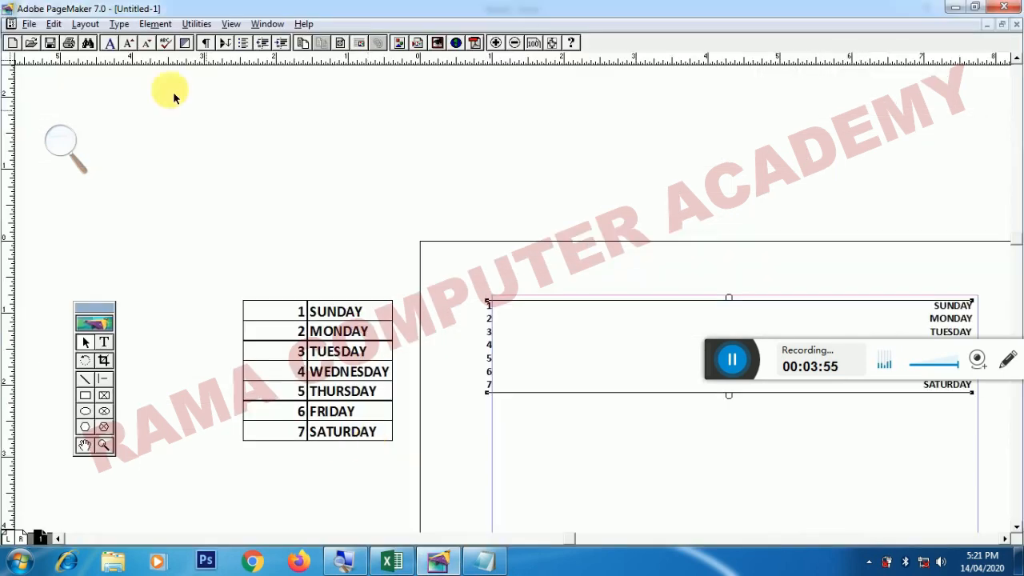
left_click(53, 24)
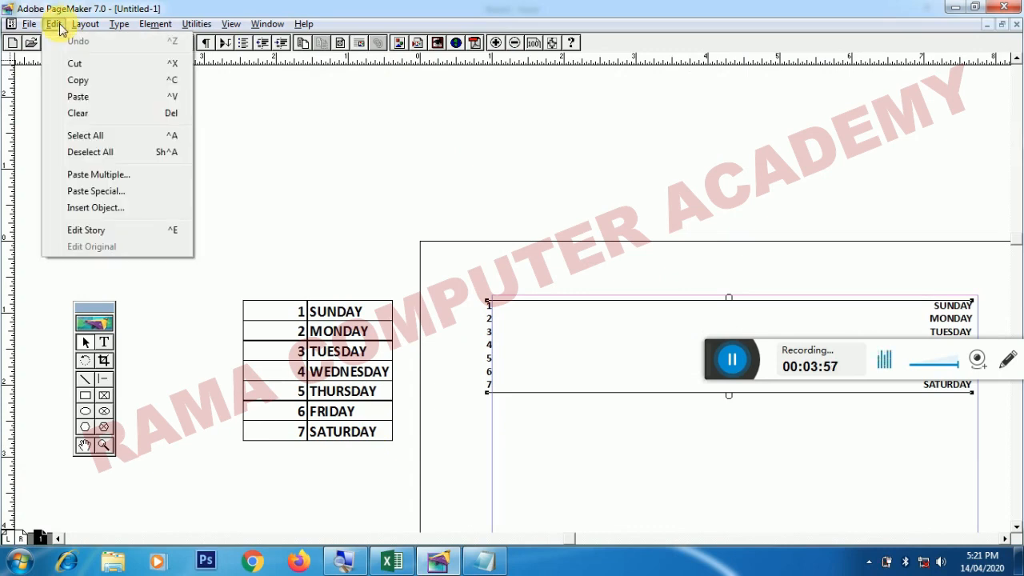
left_click(96, 191)
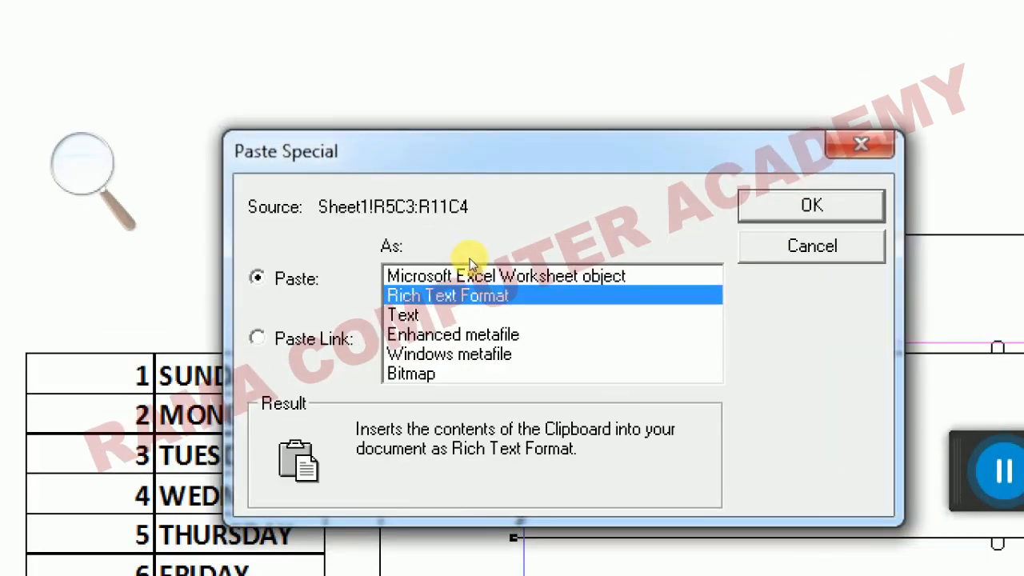
left_click(472, 267)
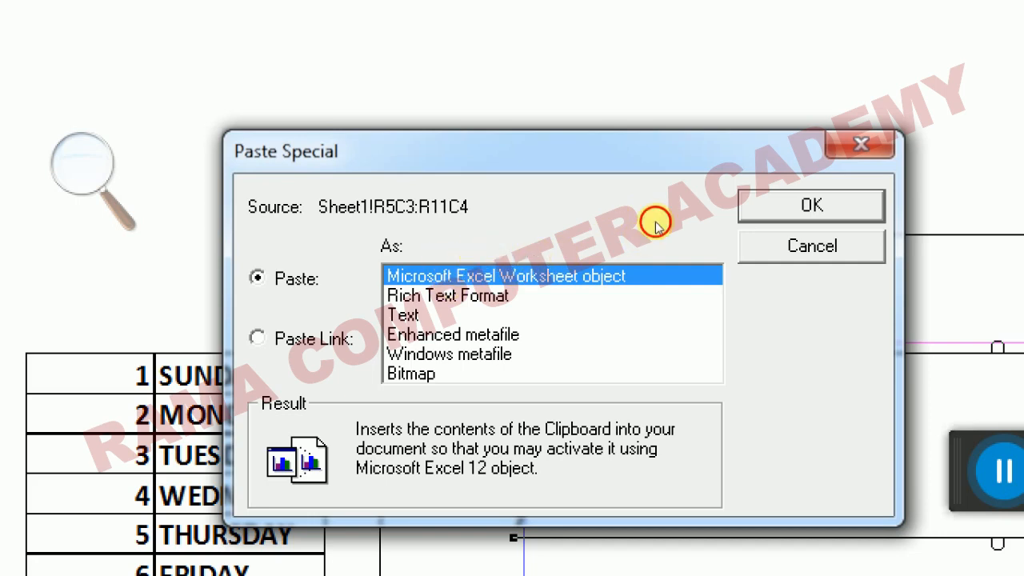
key("Return")
left_click_drag(473, 286, 306, 201)
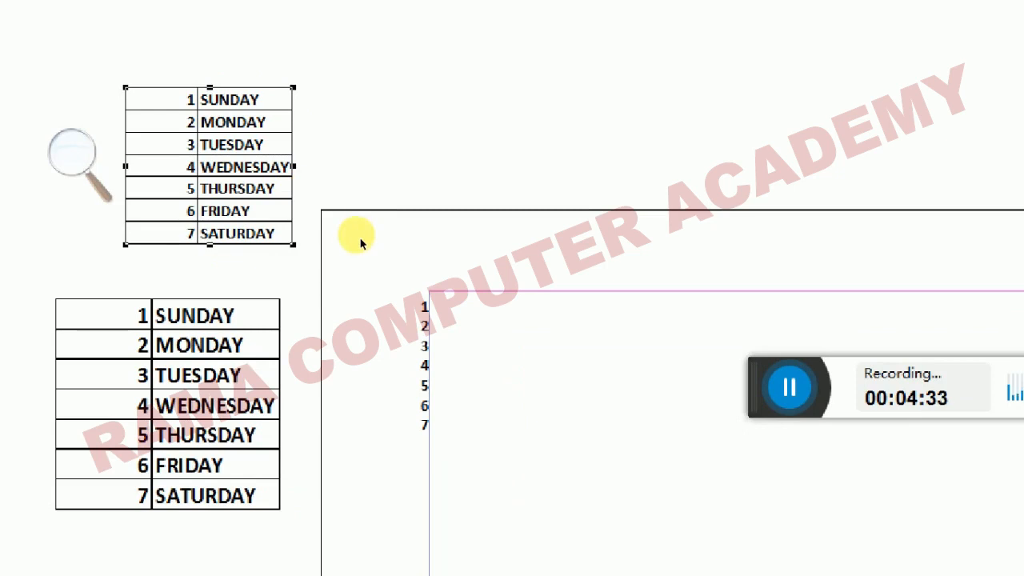
left_click_drag(379, 275, 277, 488)
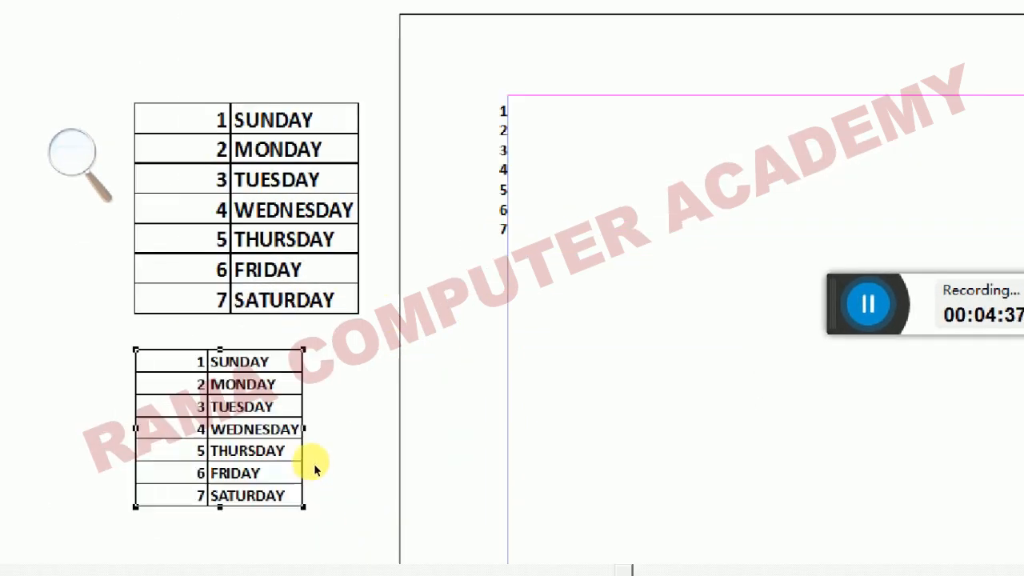
left_click(406, 406)
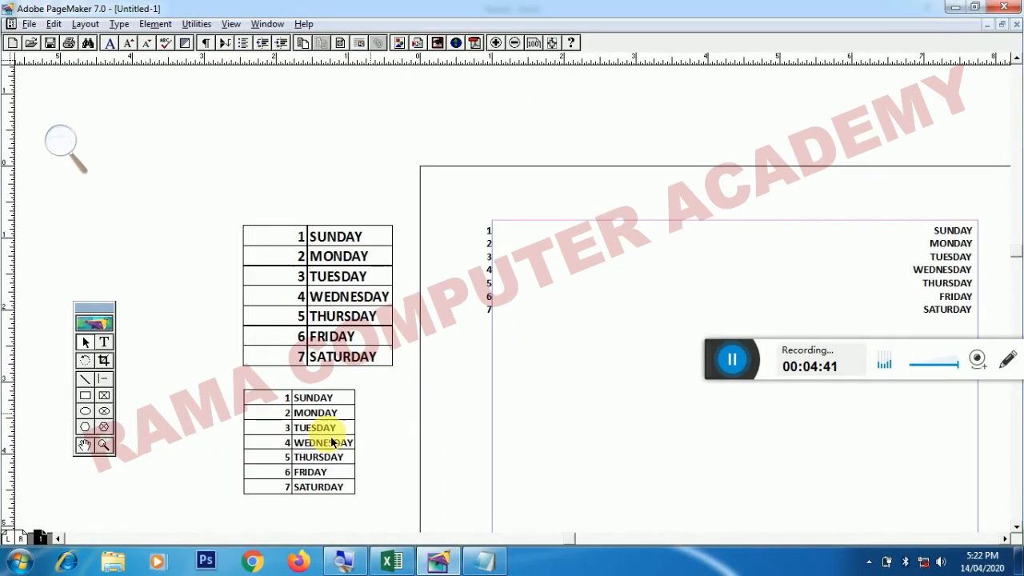
Step: Compare the metafile table with the worksheet object, open the object in Excel to view its maximized workbook Book4, and return to PageMaker
left_click(328, 360)
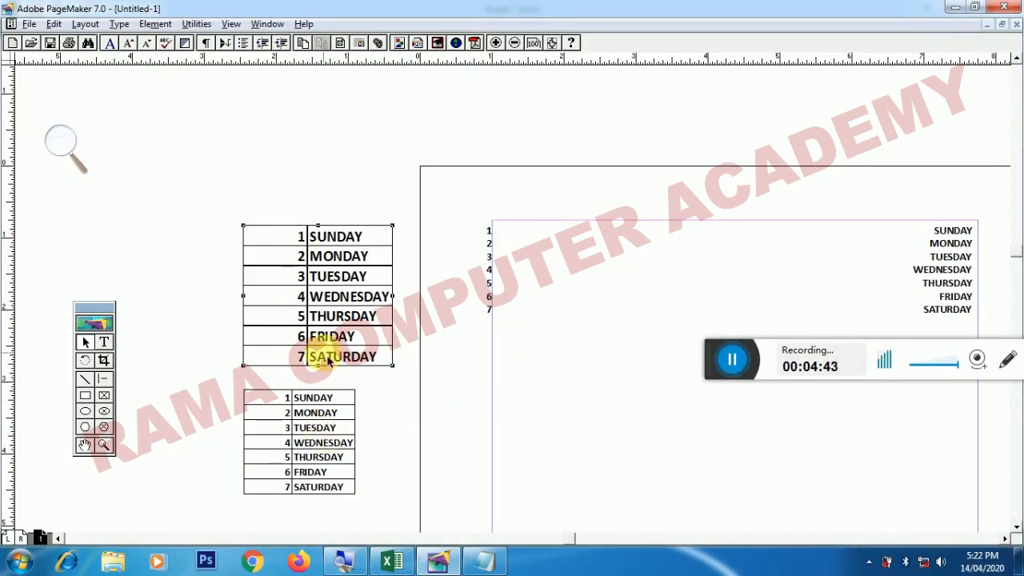
left_click(327, 450)
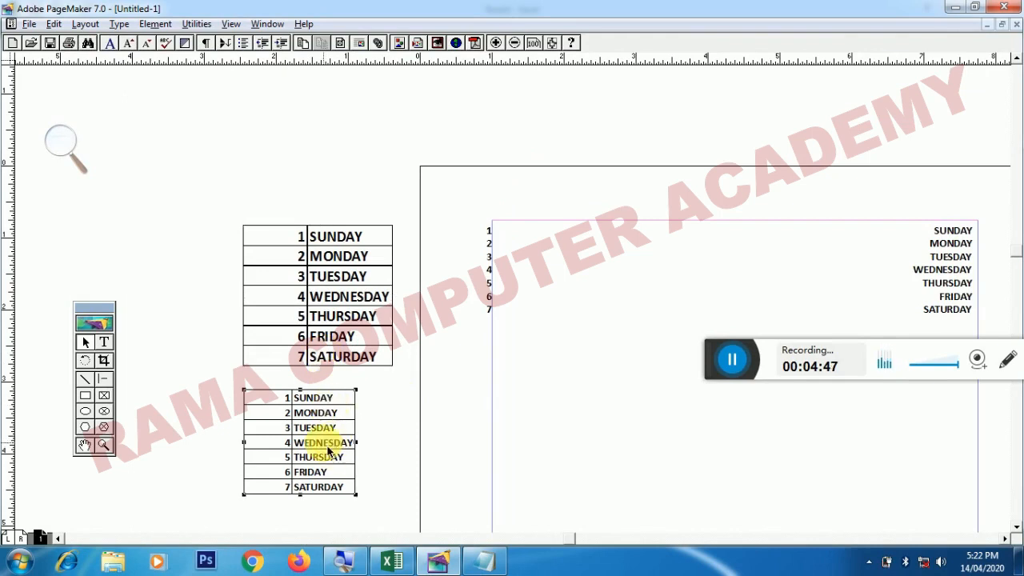
double_click(307, 419)
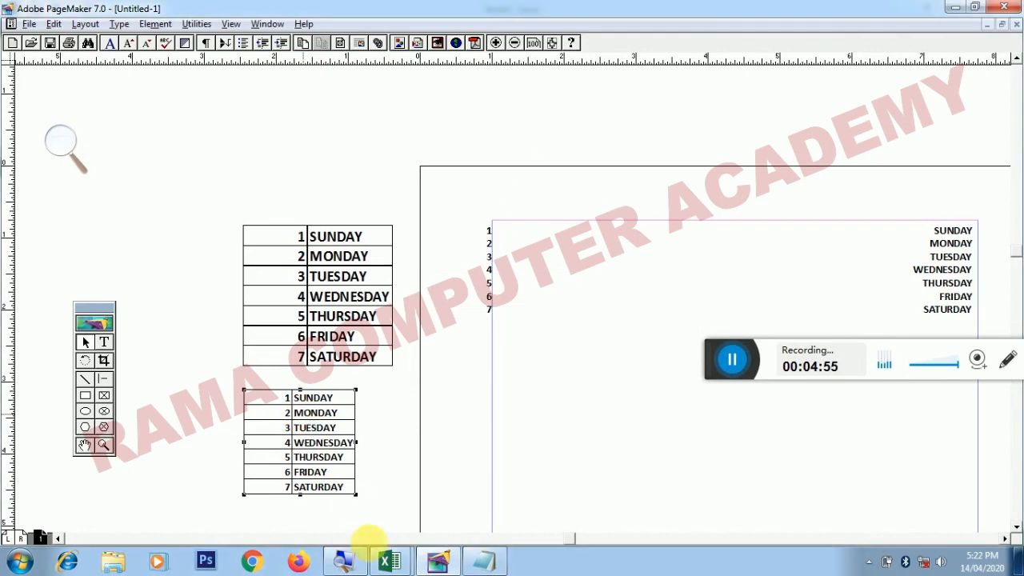
mouse_move(384, 559)
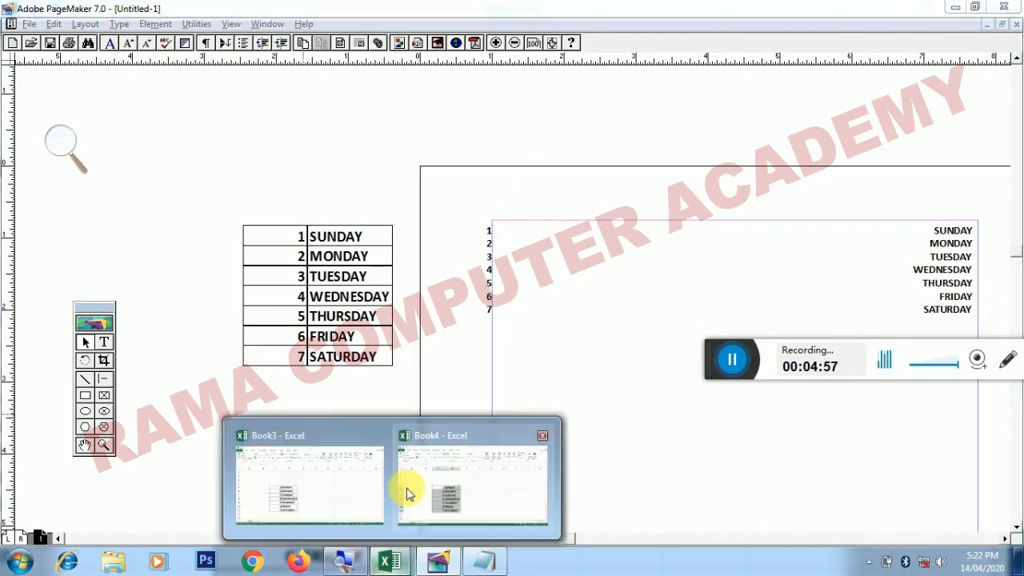
left_click(407, 484)
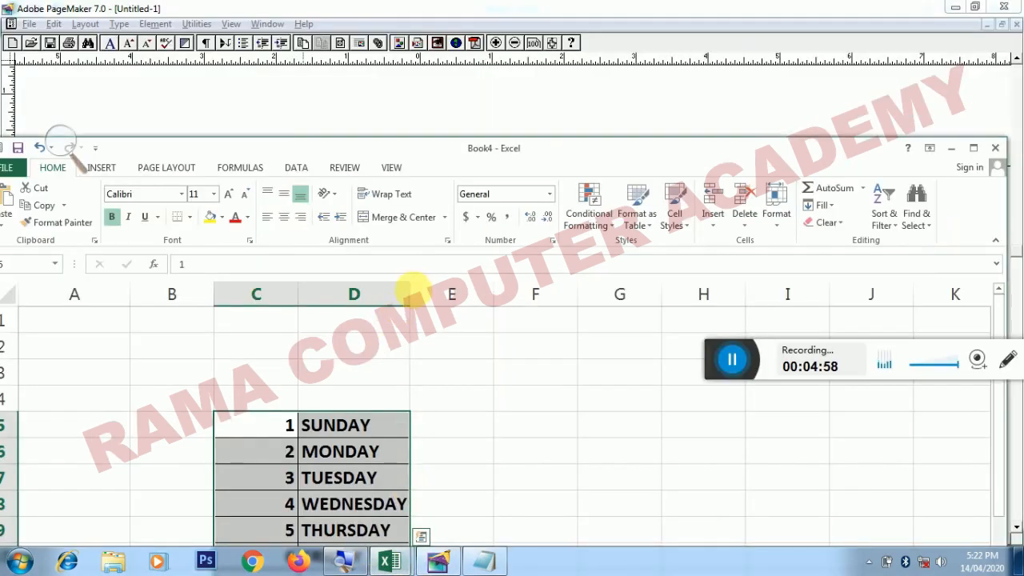
double_click(510, 157)
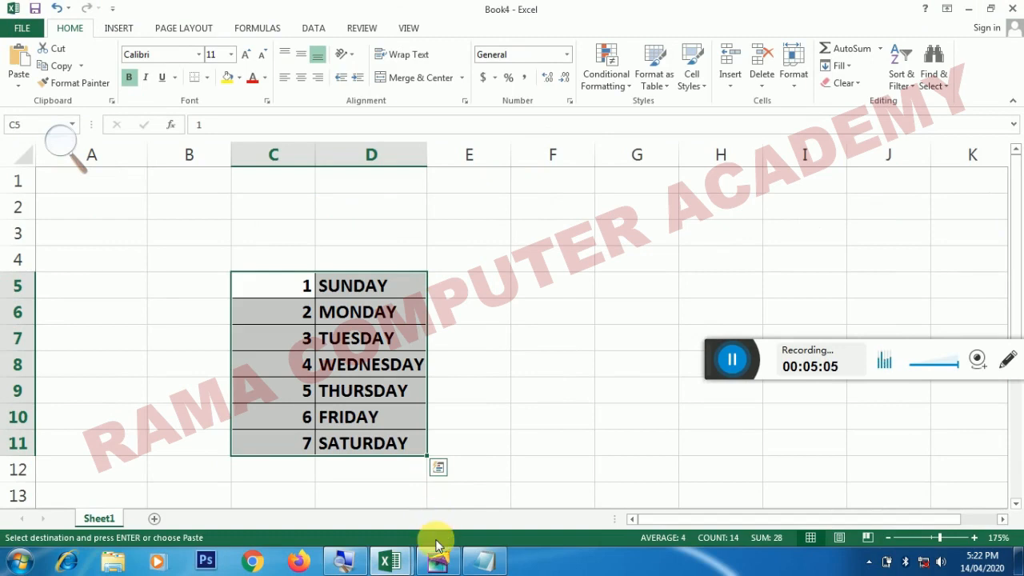
left_click(437, 571)
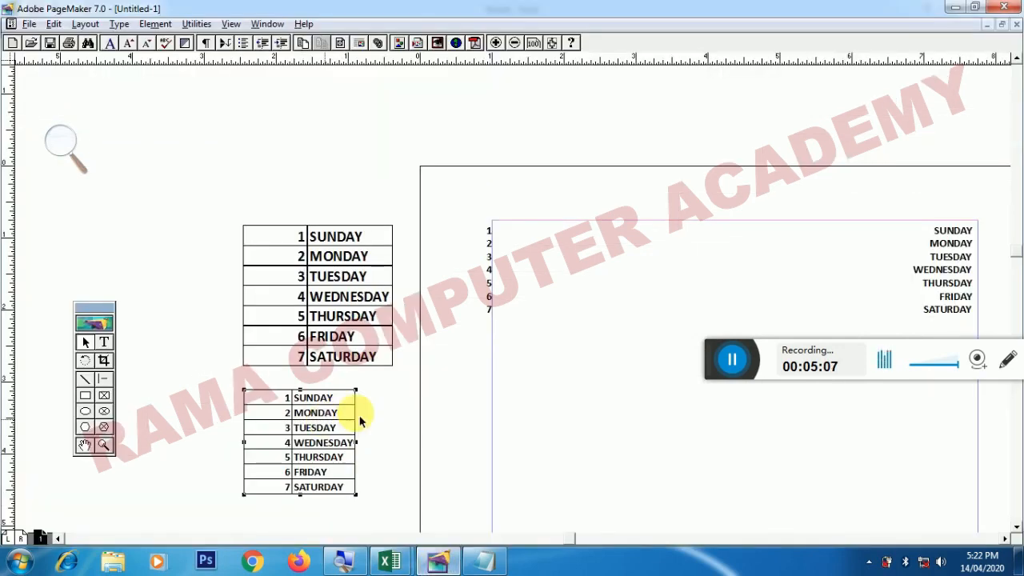
left_click(335, 422)
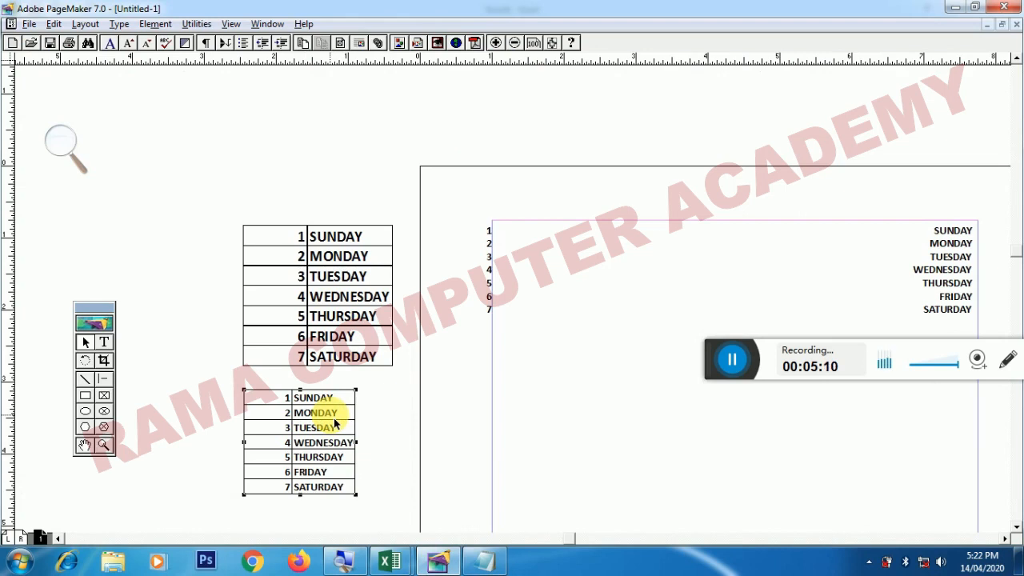
Step: Switch to Excel, close the Book3 workbook without saving its changes, and close Book4
key("alt+Tab")
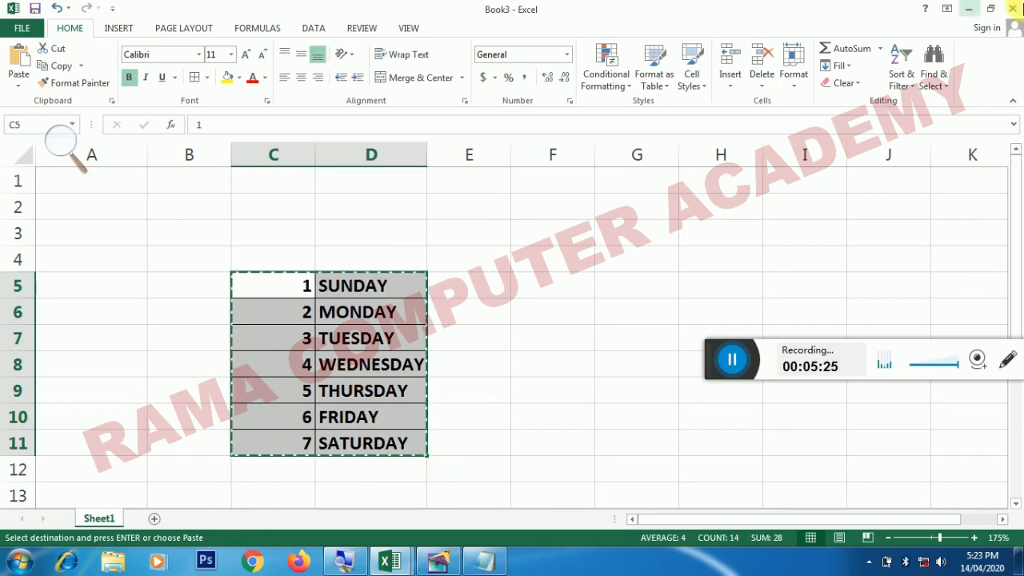
left_click(1012, 7)
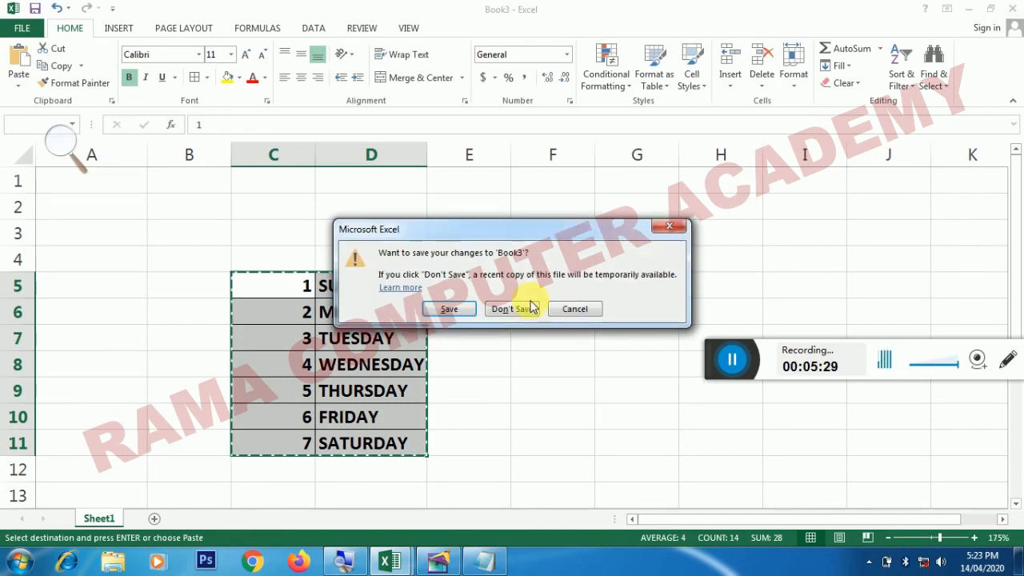
left_click(512, 309)
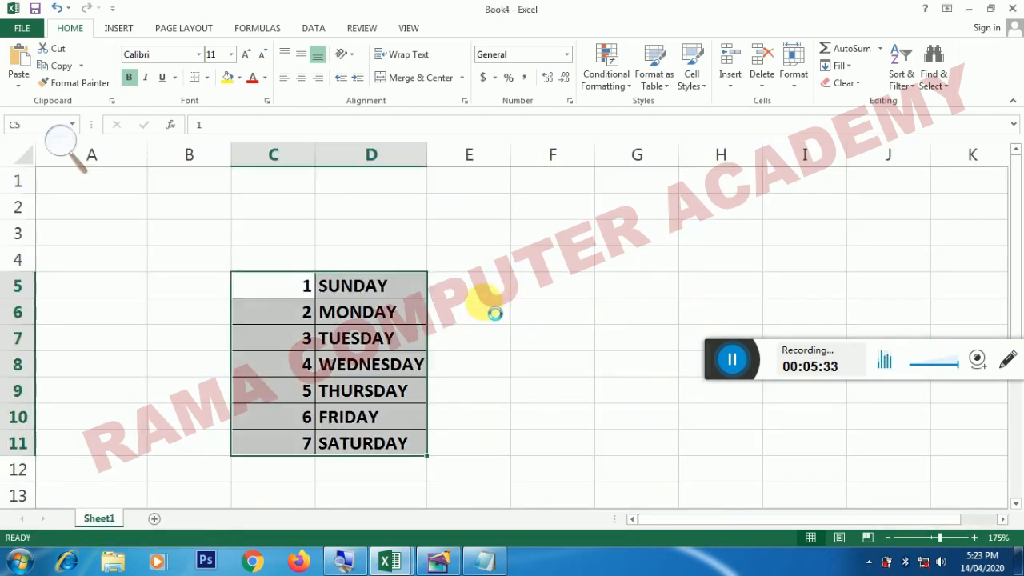
left_click(1013, 7)
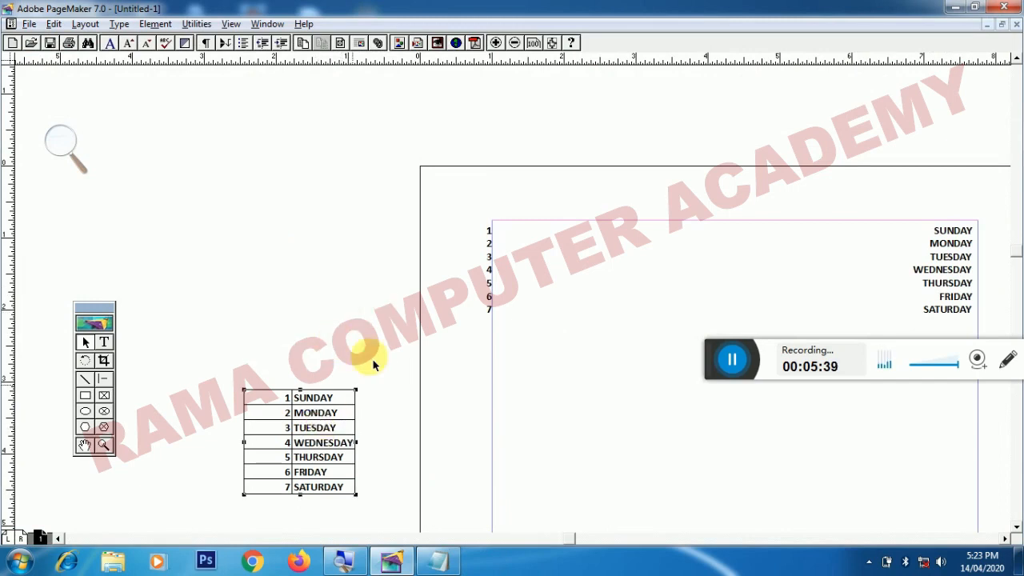
Step: Clear the pasted weekday tables and text from the PageMaker document, and highlight the Round Corners topic in the Notepad outline
left_click(490, 261)
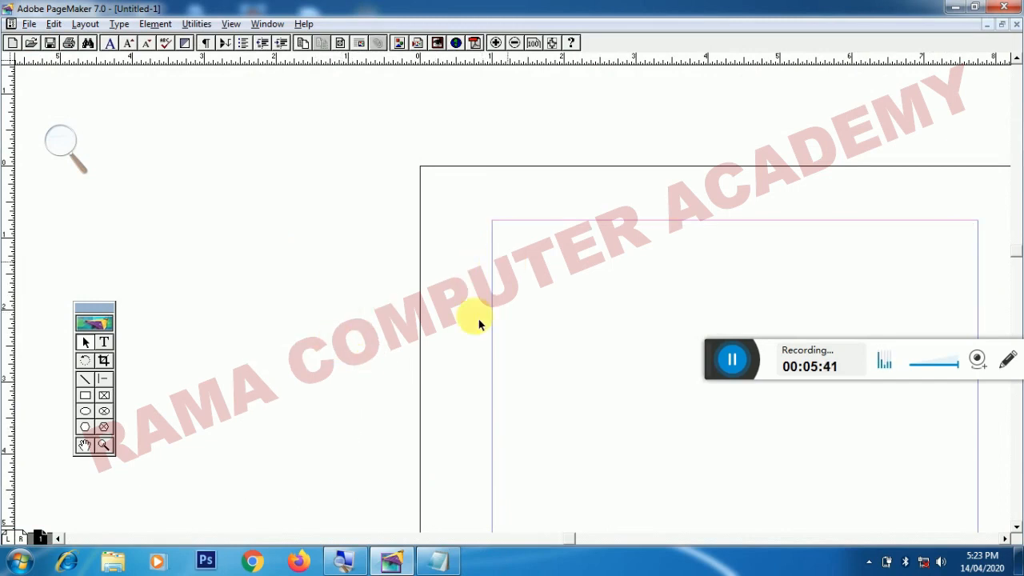
left_click(453, 554)
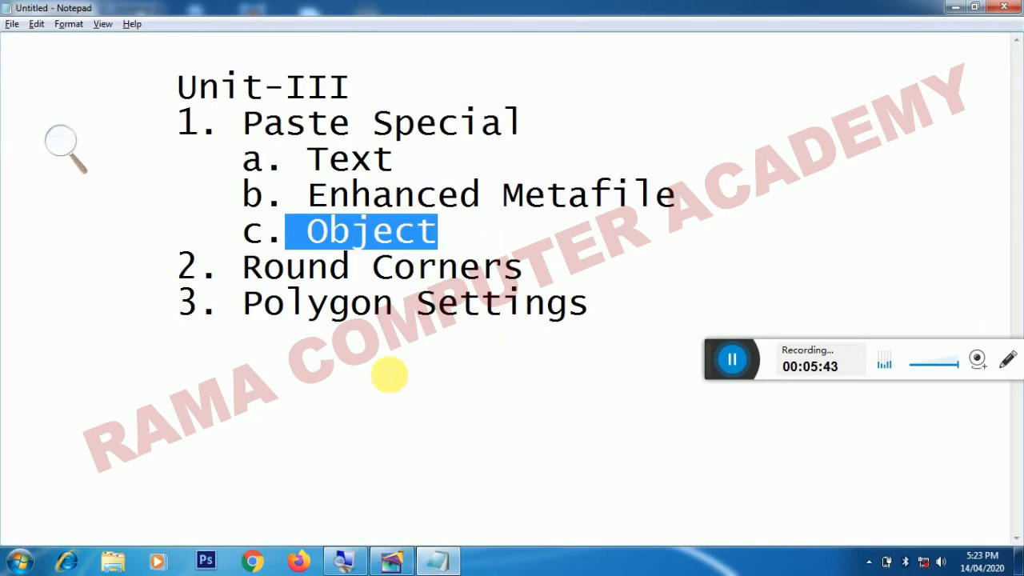
left_click(252, 267)
left_click_drag(285, 267, 537, 272)
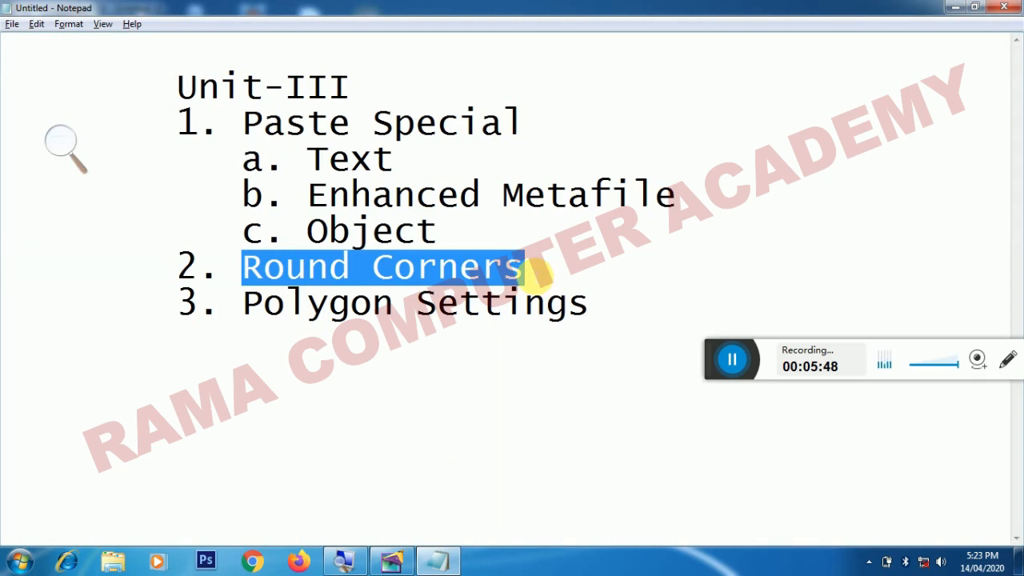
Step: Switch to PageMaker and draw a rectangle about 3.8 by 2.8 inches inside the margins, in the upper half of the page
left_click(392, 561)
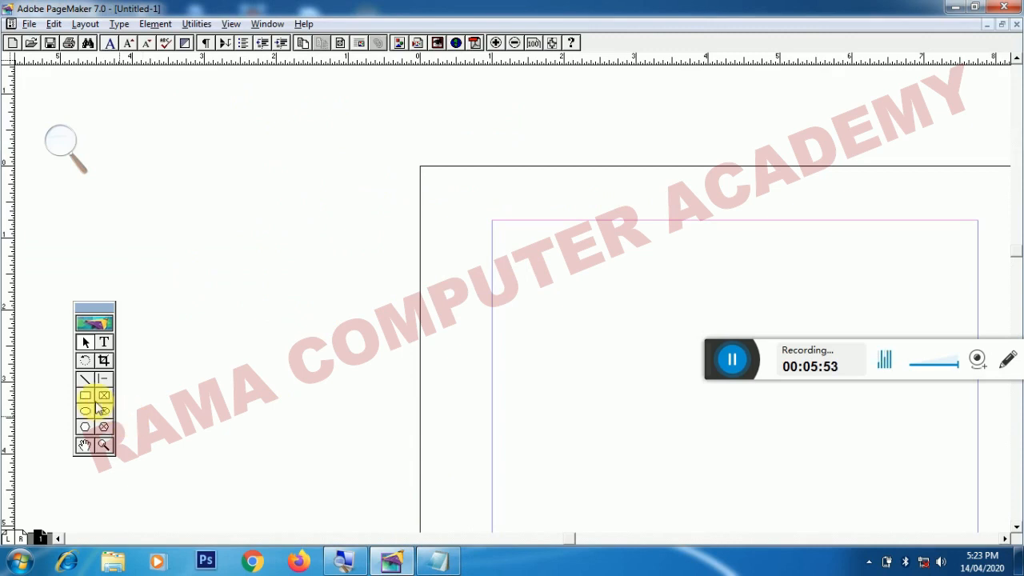
left_click(85, 398)
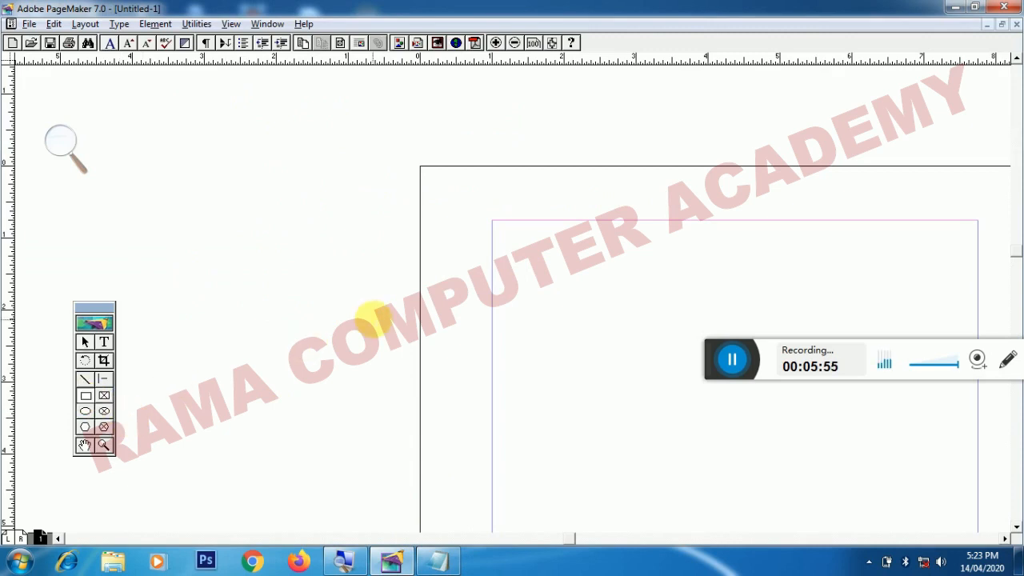
left_click(552, 43)
left_click_drag(431, 200, 591, 318)
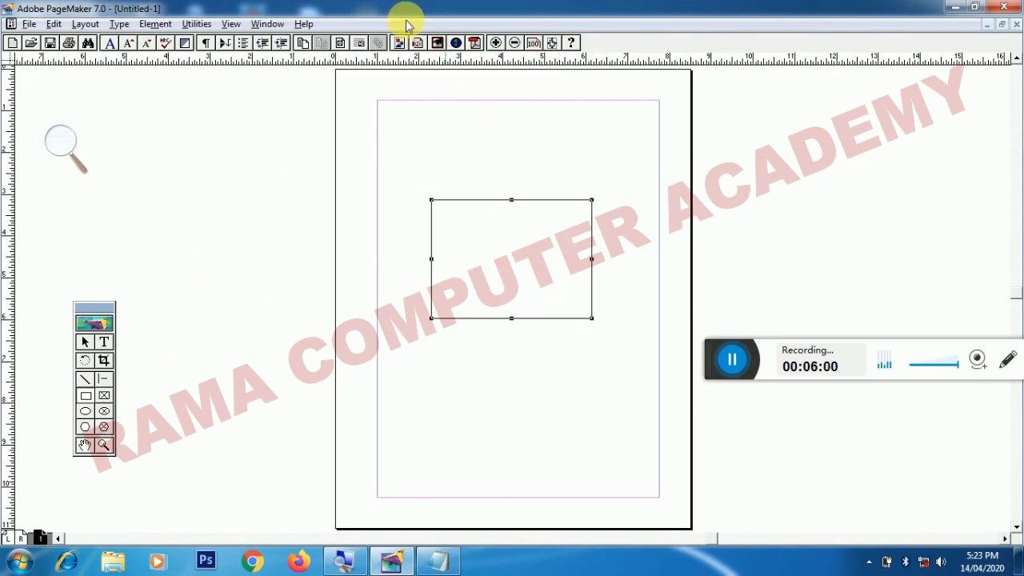
Step: Show the Colors palette and apply Red to both the fill and stroke of the rectangle
left_click(266, 24)
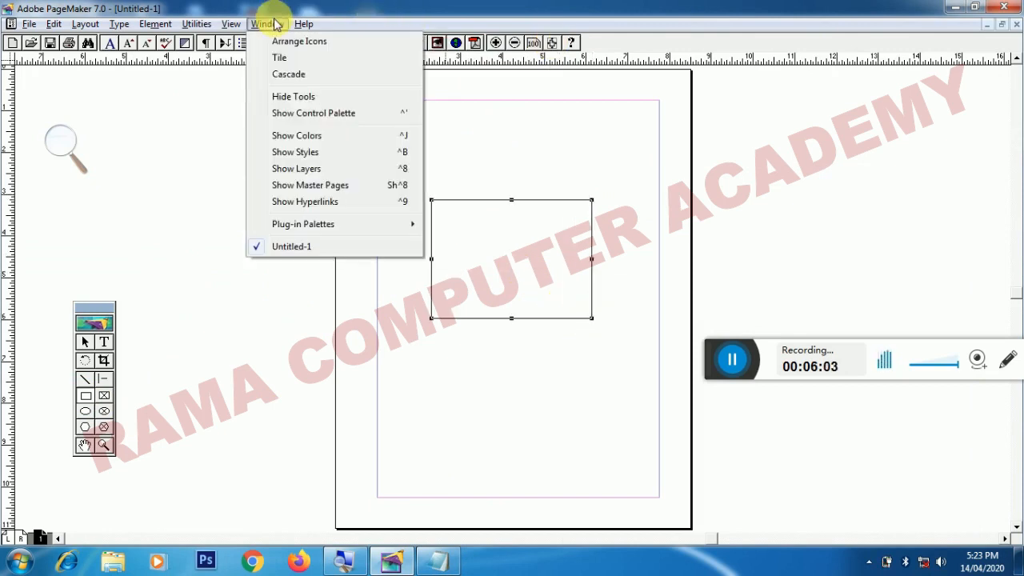
left_click(292, 137)
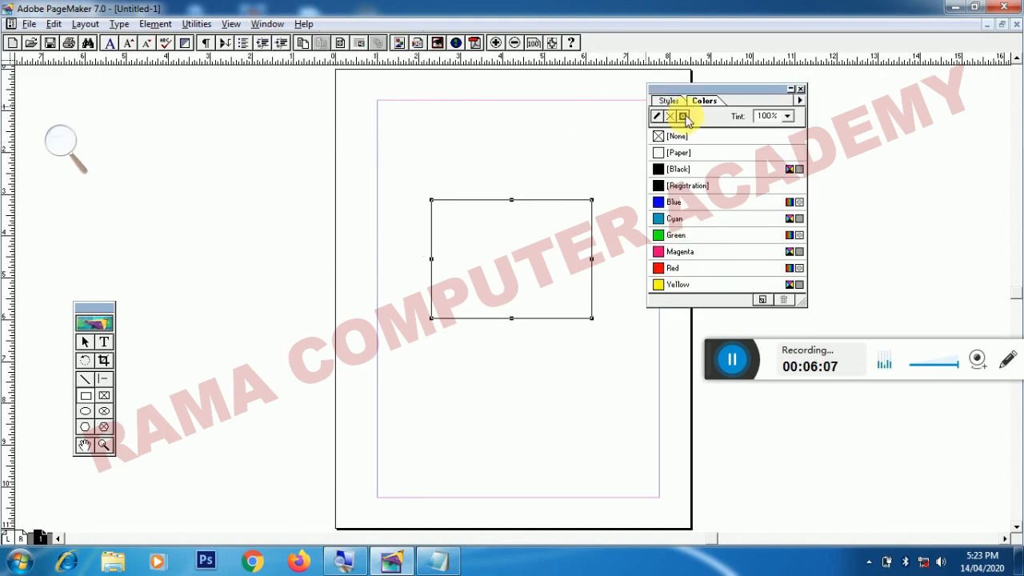
left_click(673, 270)
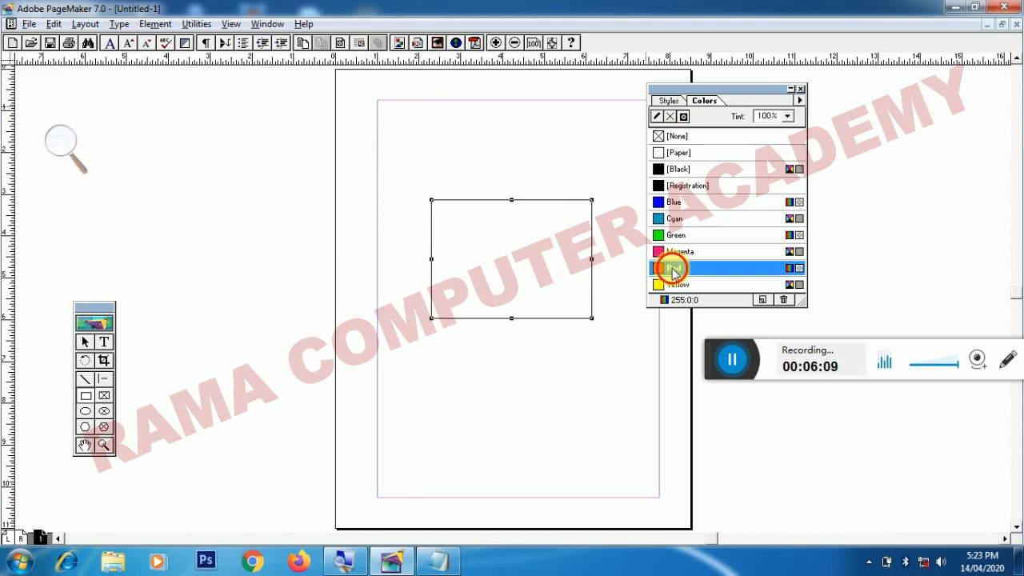
Step: Move the Colors palette clear of the red rectangle and magnify the rectangle's upper-left corner
right_click(483, 229)
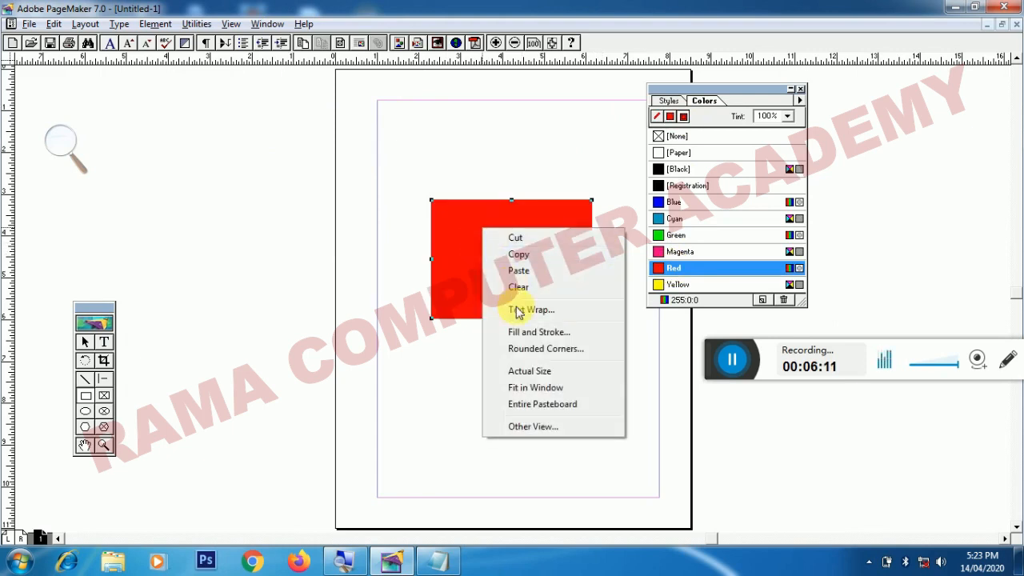
left_click(532, 373)
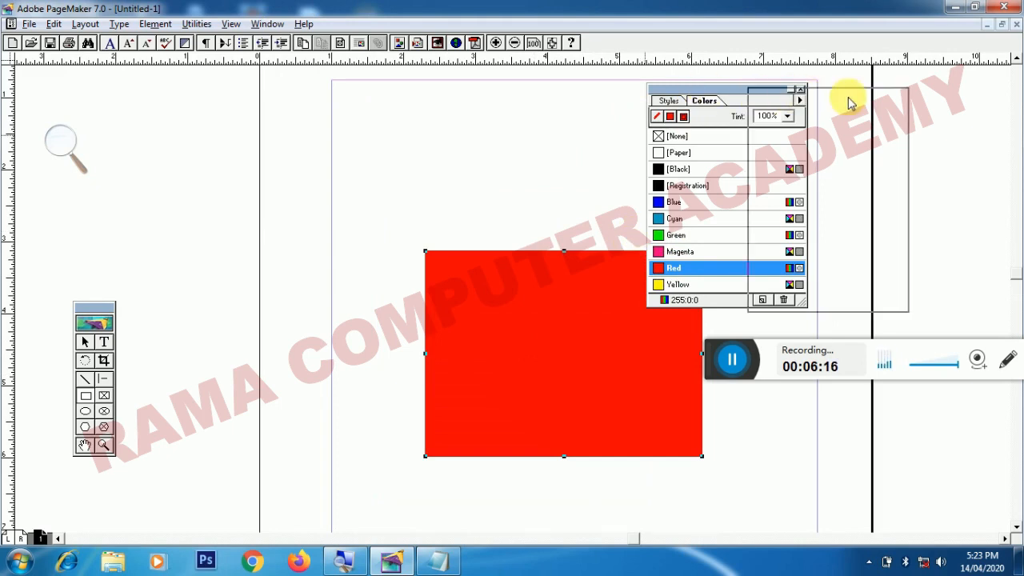
left_click_drag(703, 90, 865, 98)
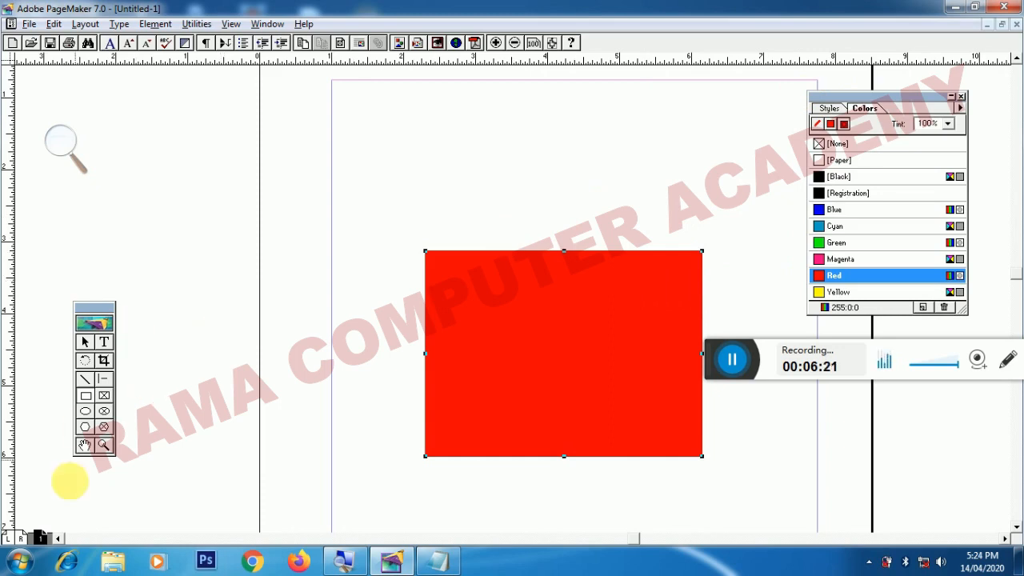
left_click(187, 422)
key("ctrl+space")
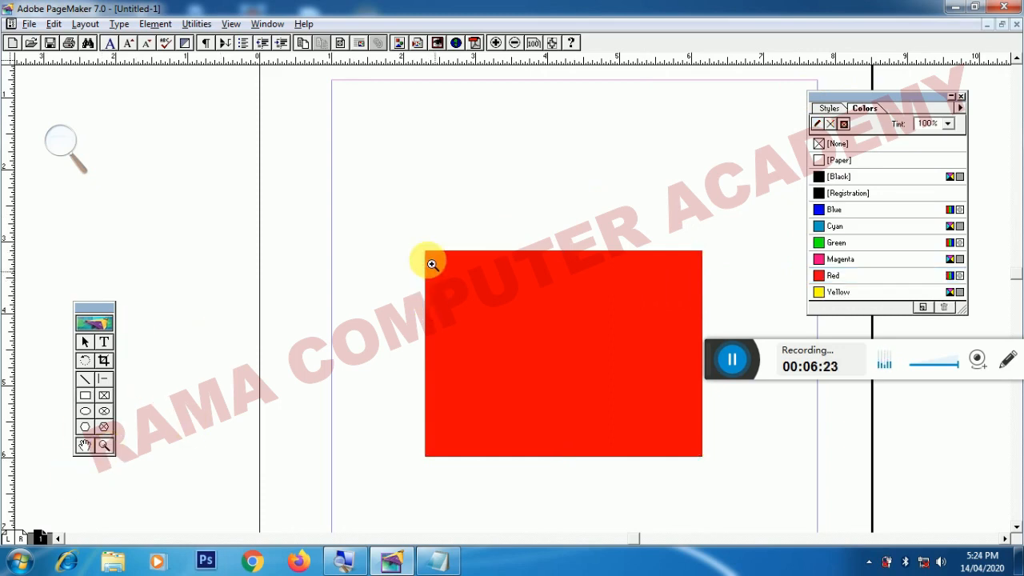
left_click(425, 258)
left_click(532, 301)
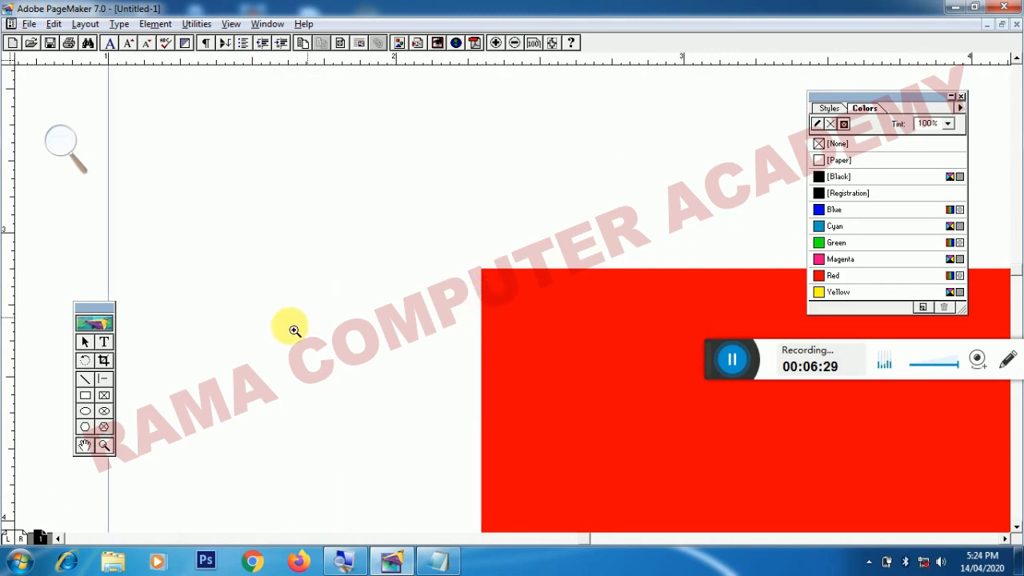
Step: Select the red rectangle and apply the fourth Rounded Corners style, the smallest radius of the second row
left_click(85, 342)
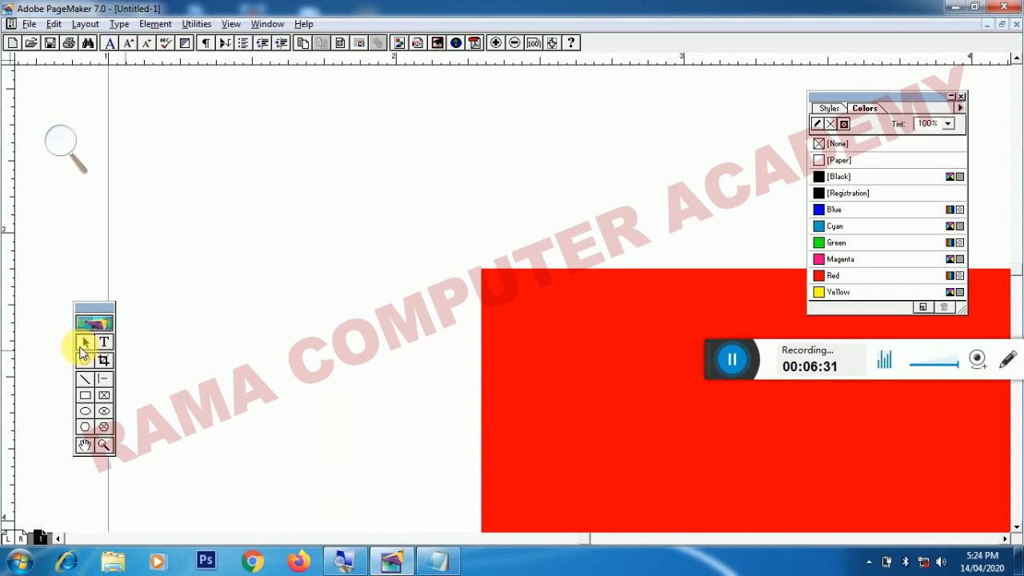
left_click(510, 307)
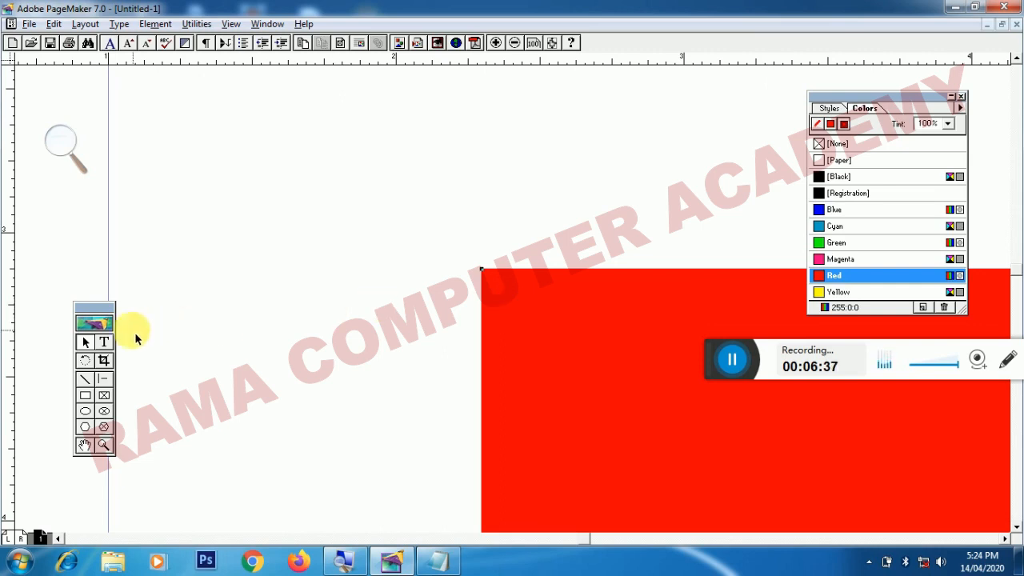
left_click(399, 319)
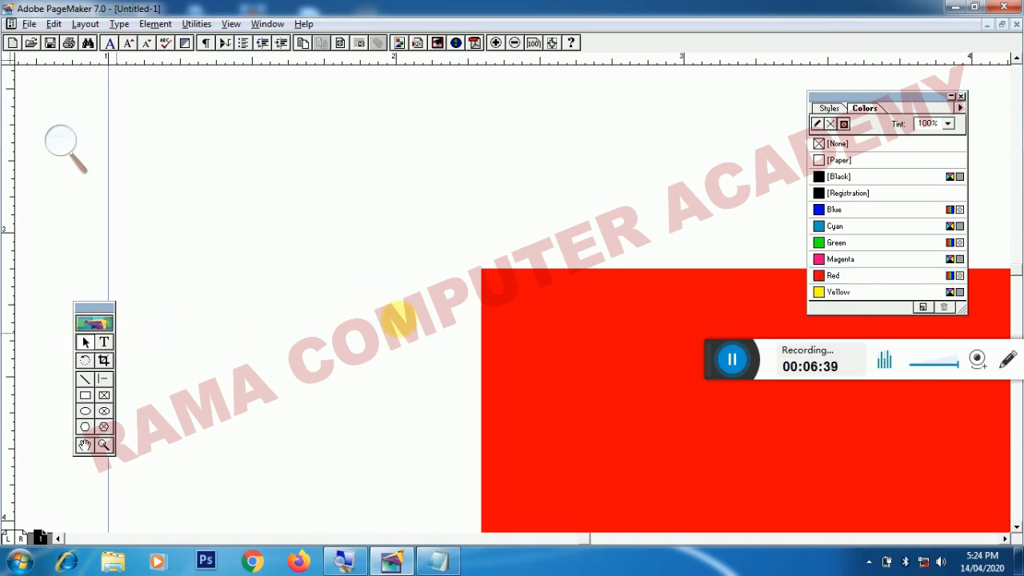
left_click(517, 317)
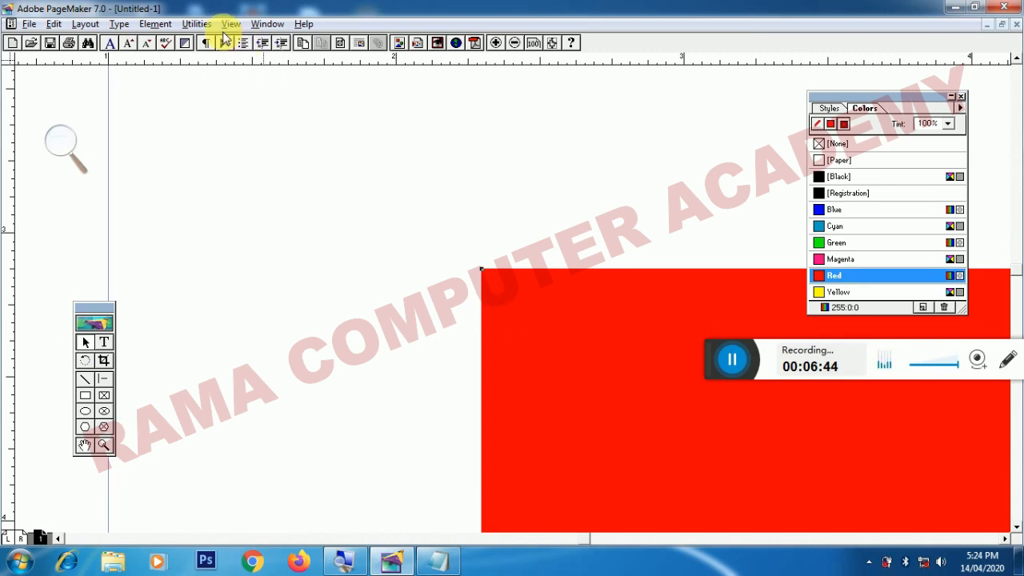
left_click(164, 24)
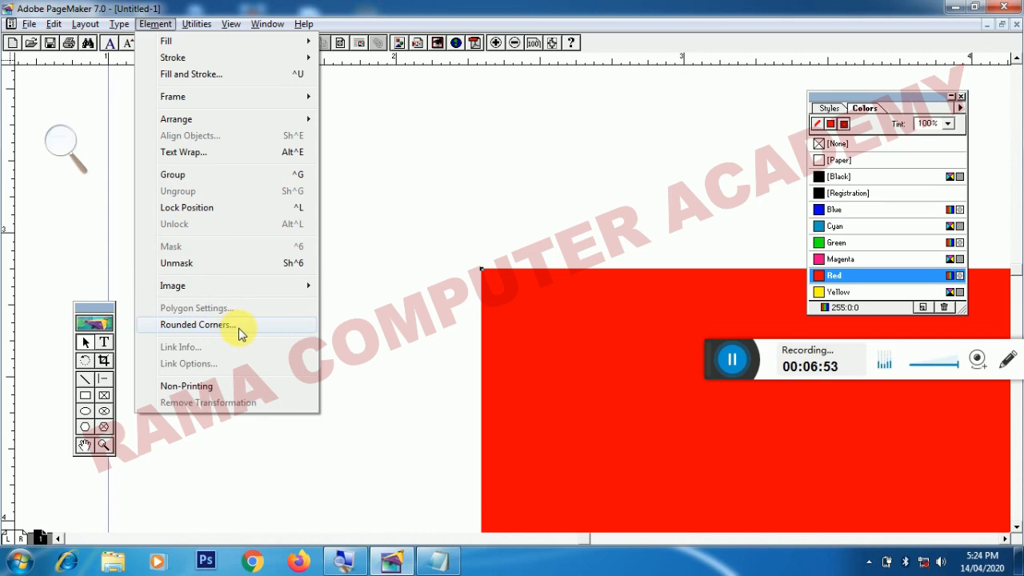
left_click(240, 328)
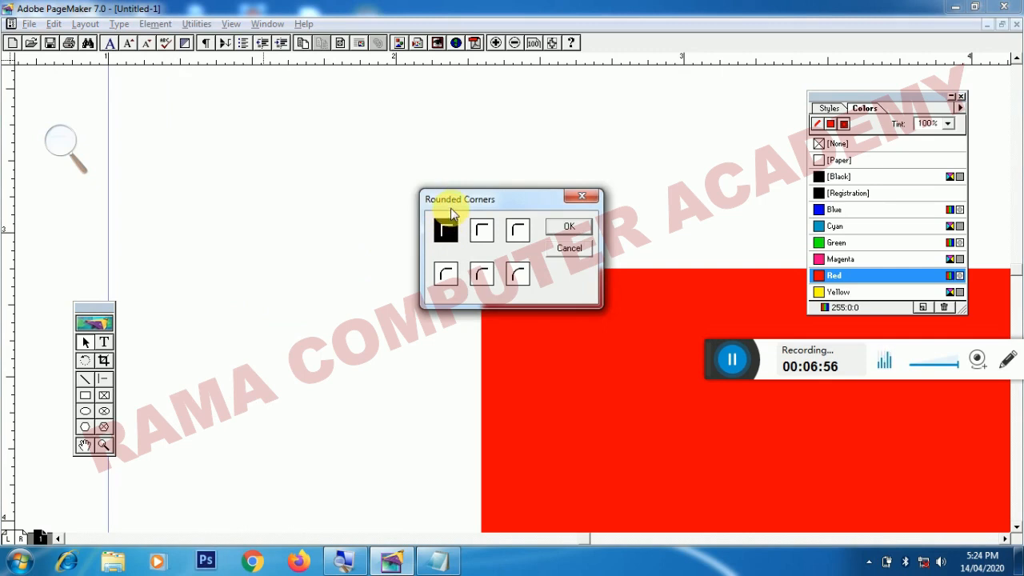
left_click_drag(453, 199, 653, 157)
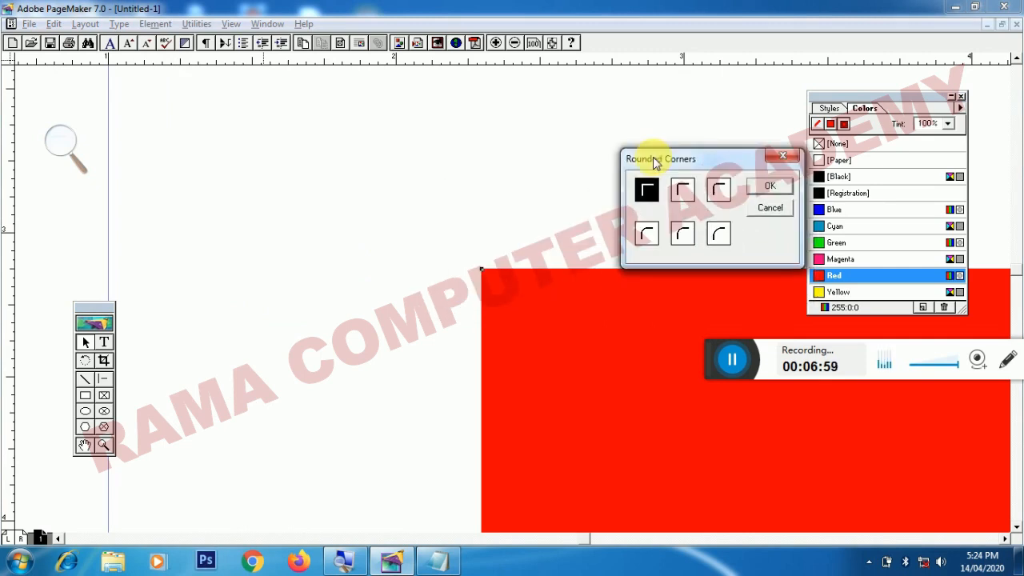
left_click(720, 232)
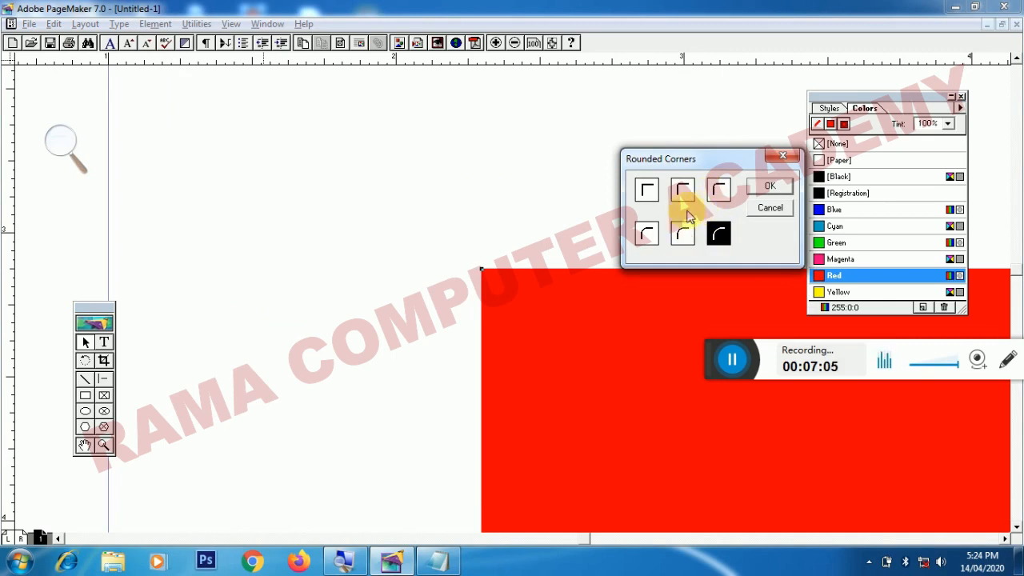
left_click(650, 233)
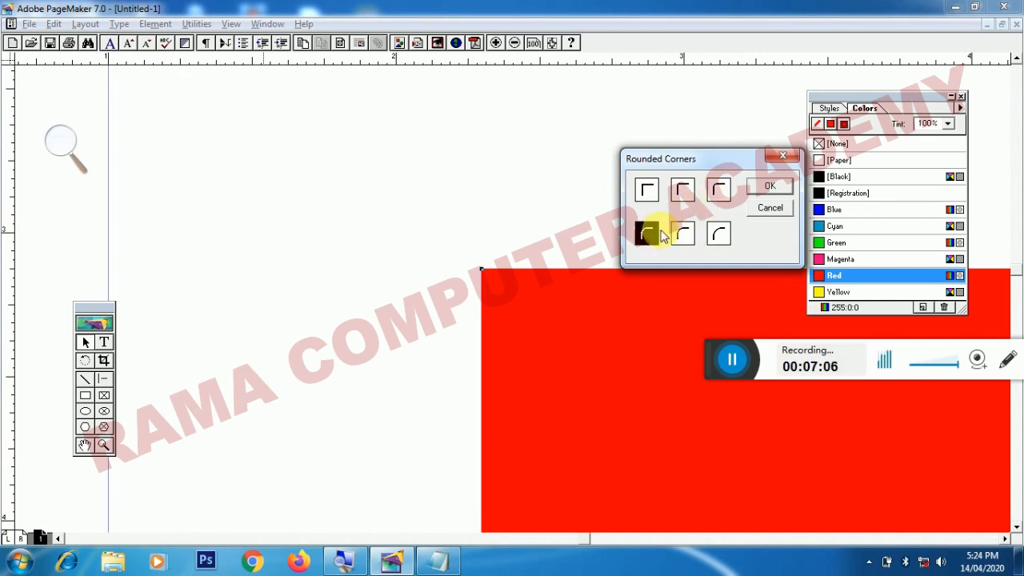
left_click(764, 187)
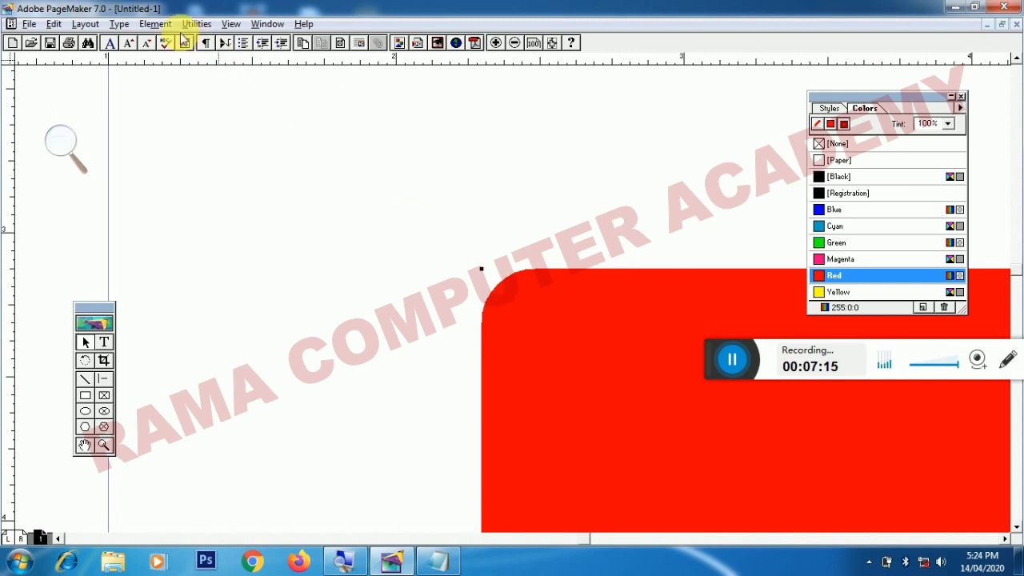
Step: Change the red rectangle to the sixth Rounded Corners style, the one with the largest radius
left_click(157, 24)
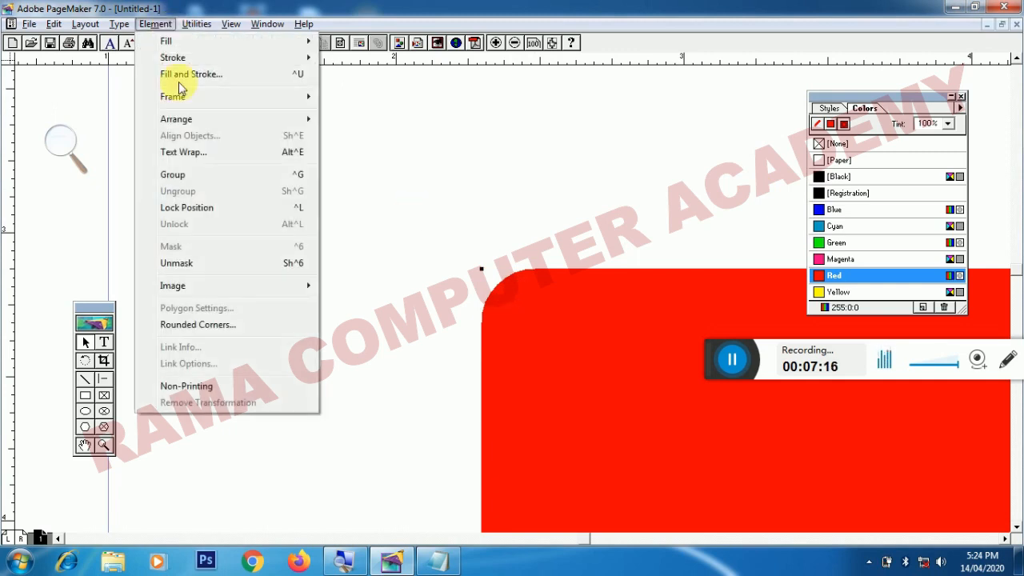
left_click(226, 334)
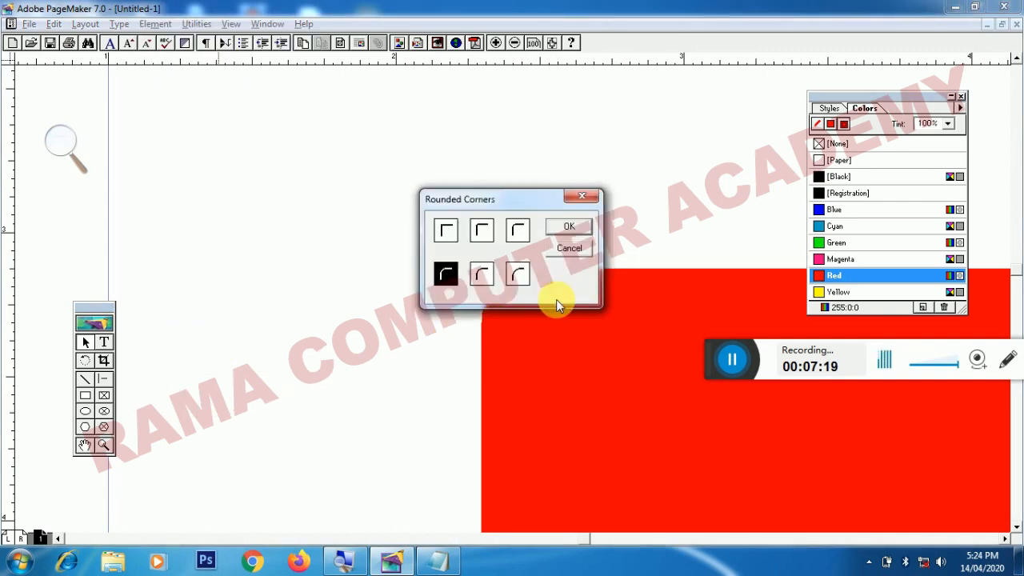
left_click(520, 275)
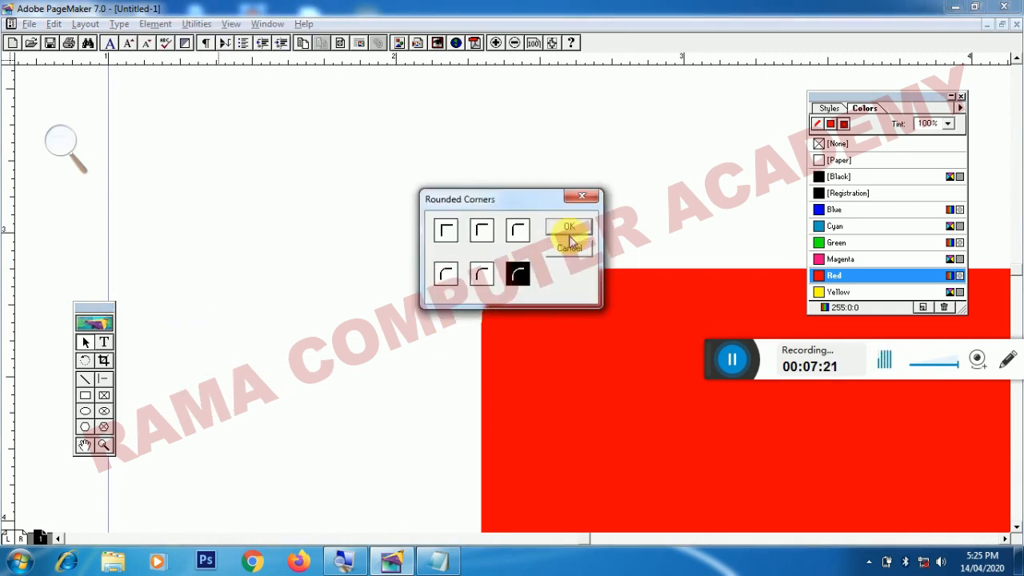
left_click(570, 227)
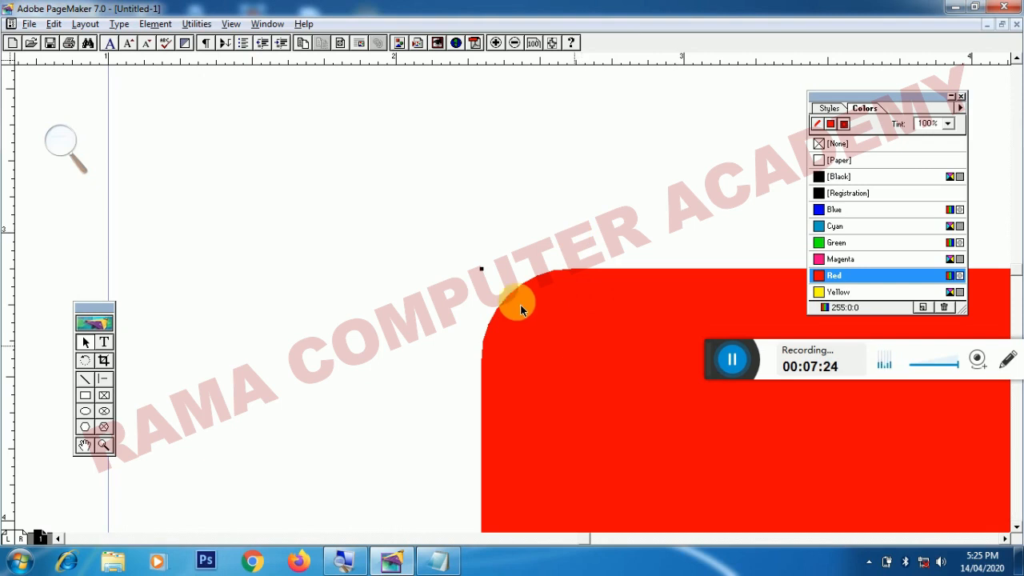
Step: Set the red rectangle's corners to the first Rounded Corners style, the square one
left_click(160, 23)
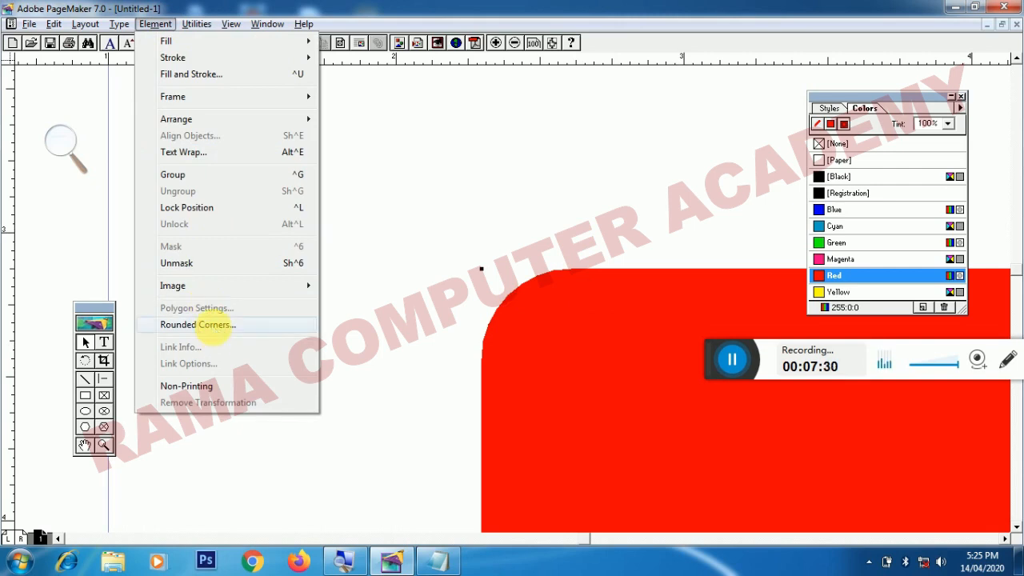
left_click(198, 324)
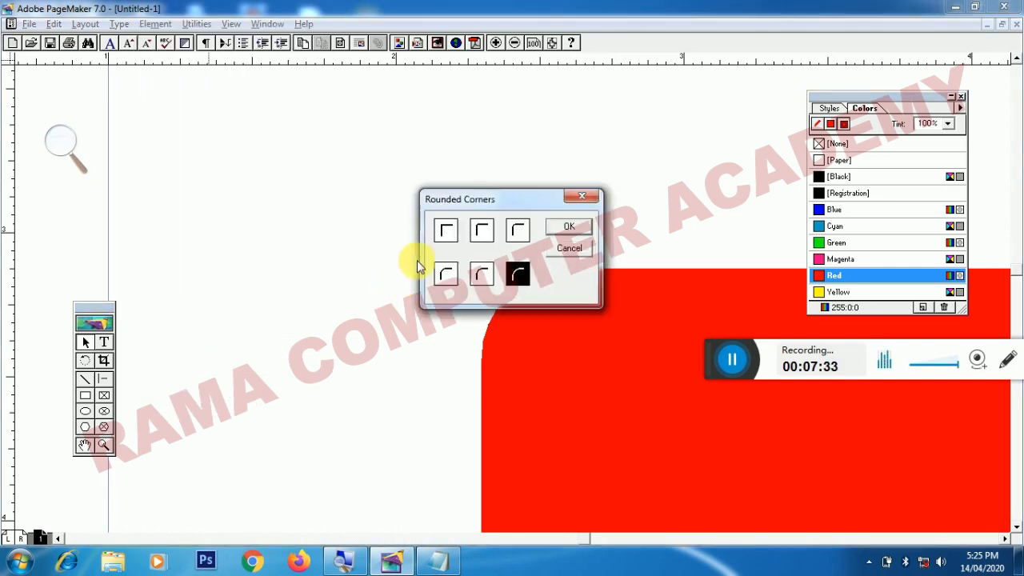
left_click(446, 230)
left_click(566, 231)
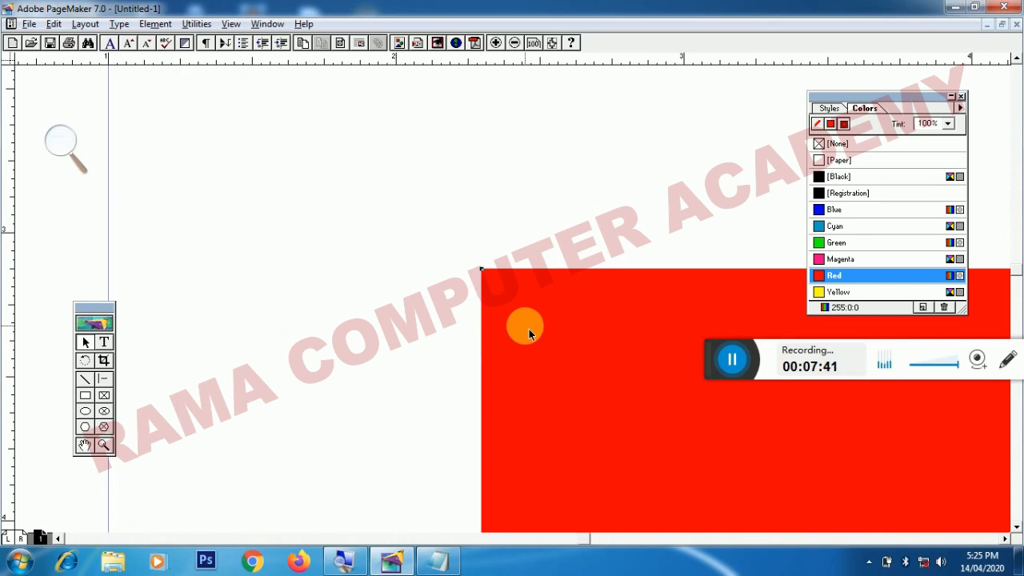
Step: Delete the red rectangle from the page and highlight the Polygon Settings topic in the Notepad outline
left_click(550, 44)
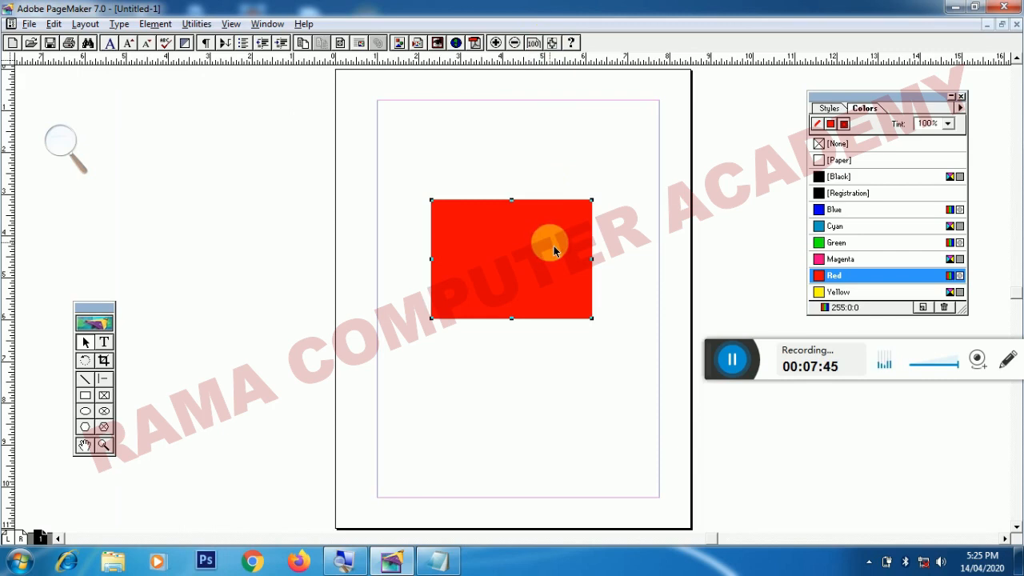
key("Delete")
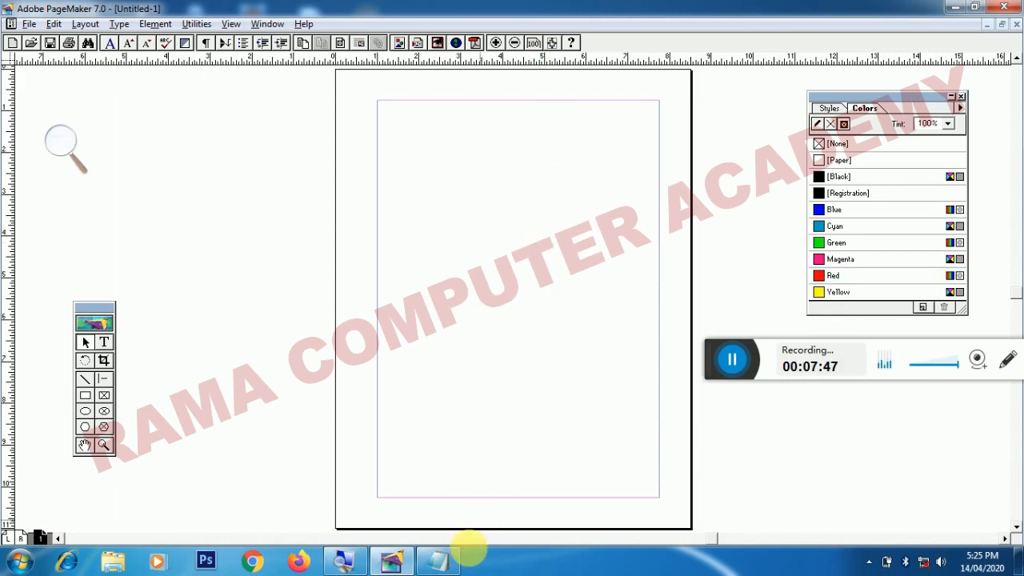
left_click(452, 565)
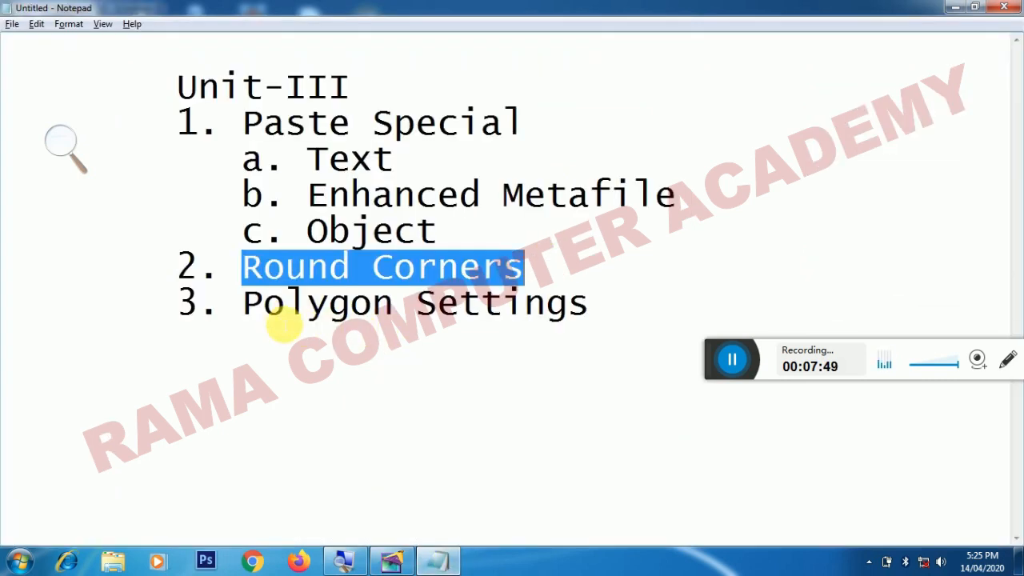
left_click_drag(243, 307, 589, 301)
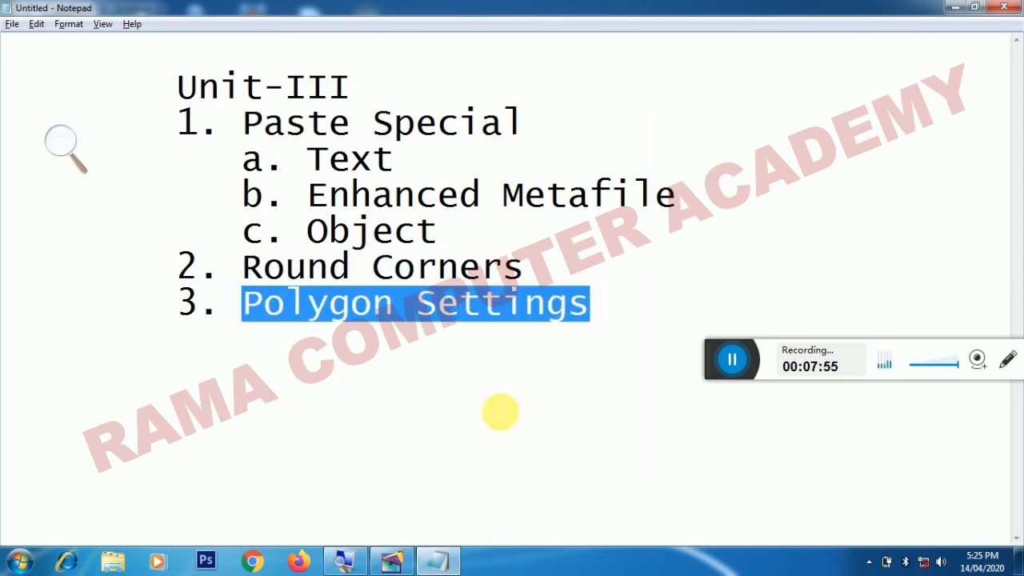
Step: Switch to PageMaker and look over the Polygon Settings options and preview, leaving them without applying anything
left_click(392, 560)
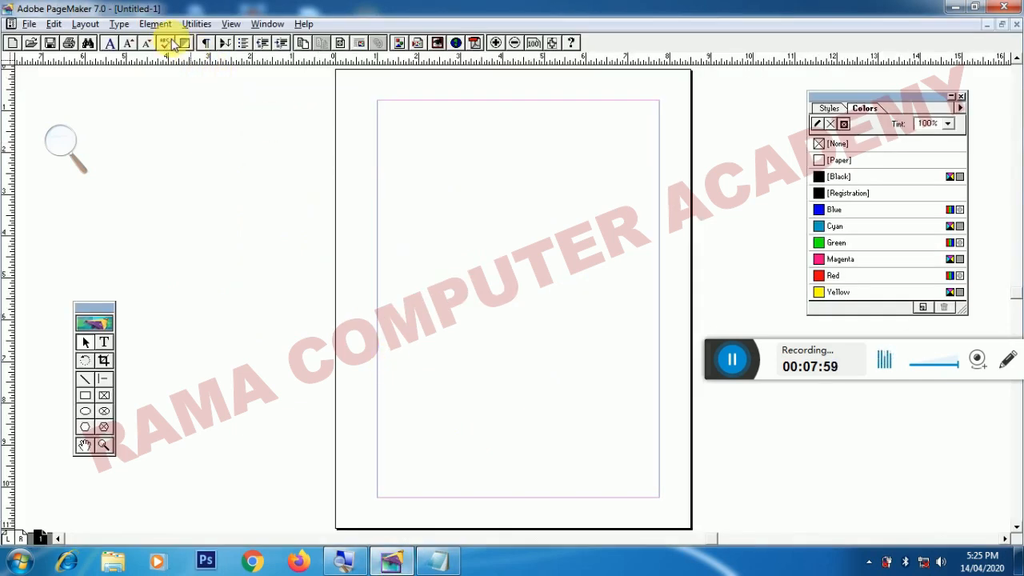
left_click(155, 24)
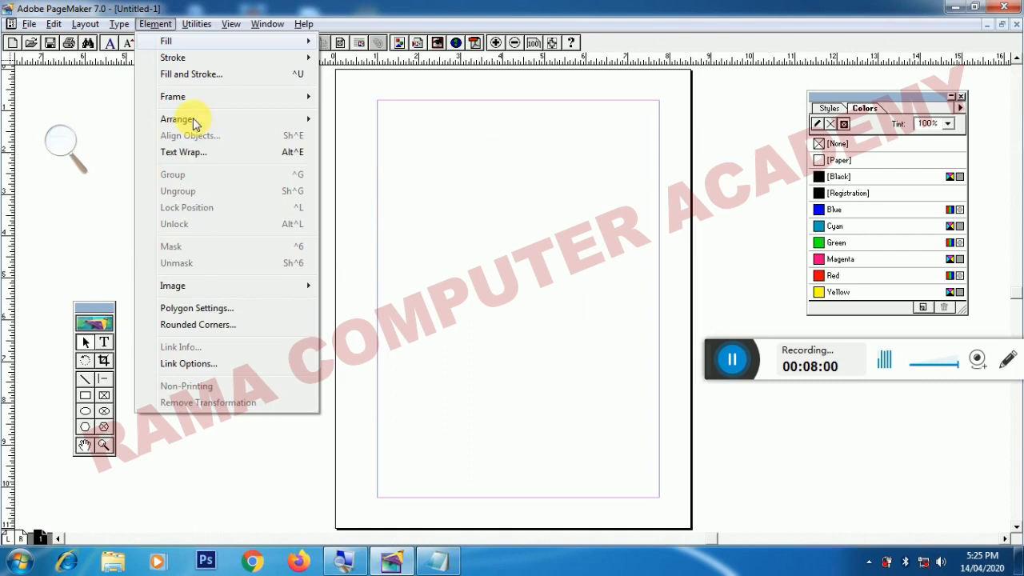
left_click(229, 315)
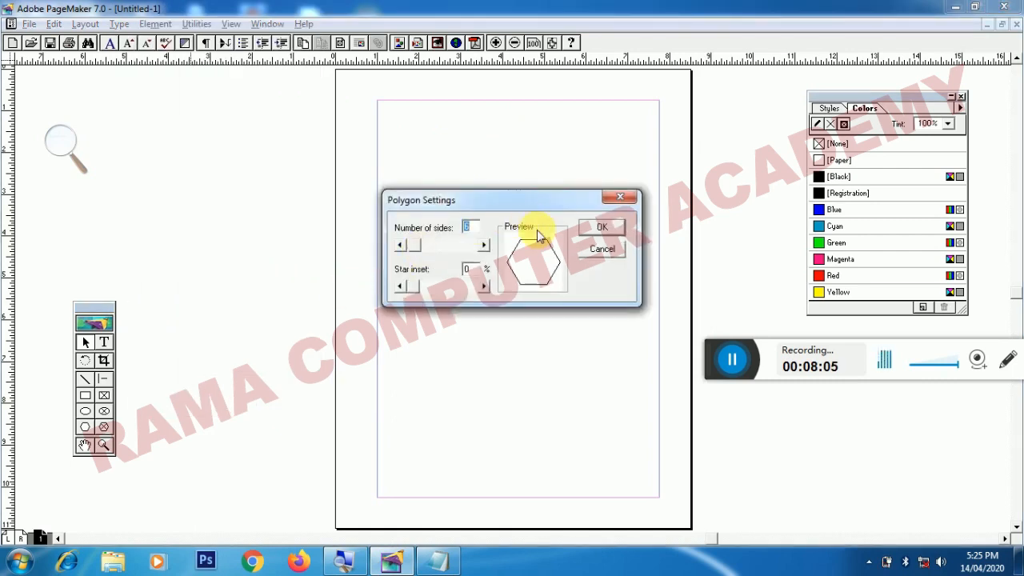
left_click(596, 251)
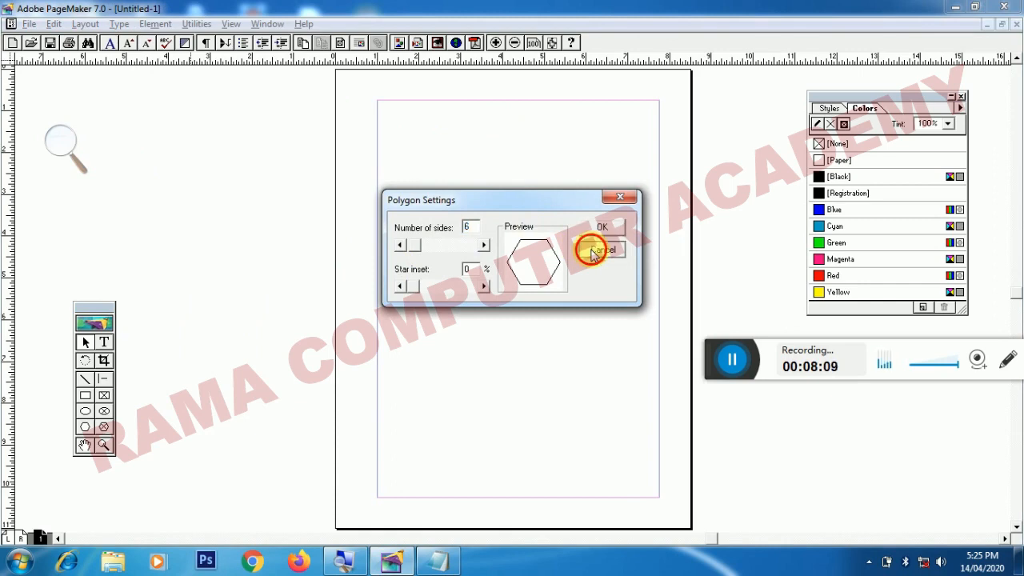
Step: Draw a hexagon about 4.6 by 4.1 inches inside the page margins and apply Blue to its fill and stroke
left_click(84, 427)
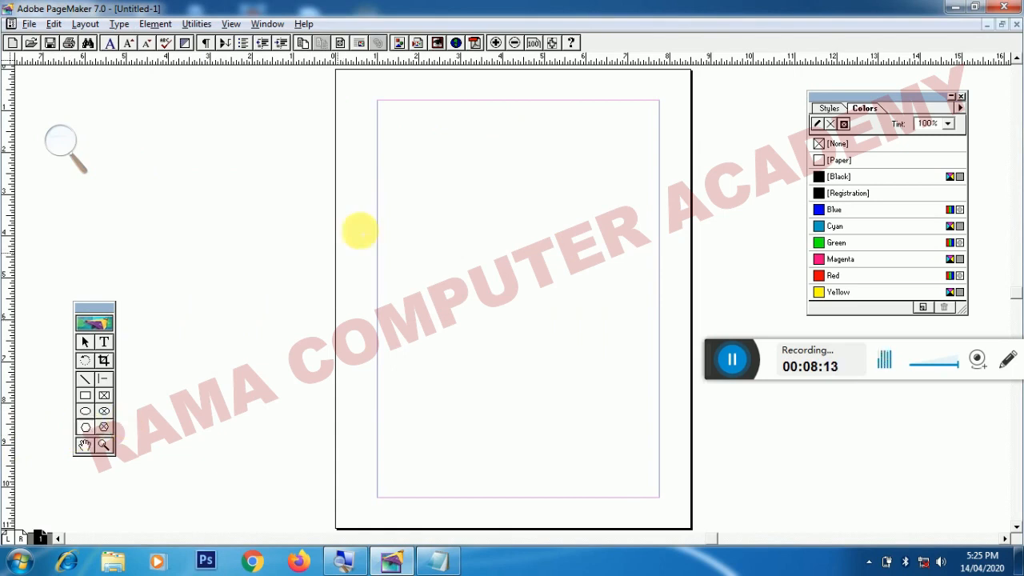
mouse_move(432, 189)
left_mouse_down()
mouse_move(496, 279)
mouse_move(570, 348)
mouse_move(623, 361)
left_mouse_up()
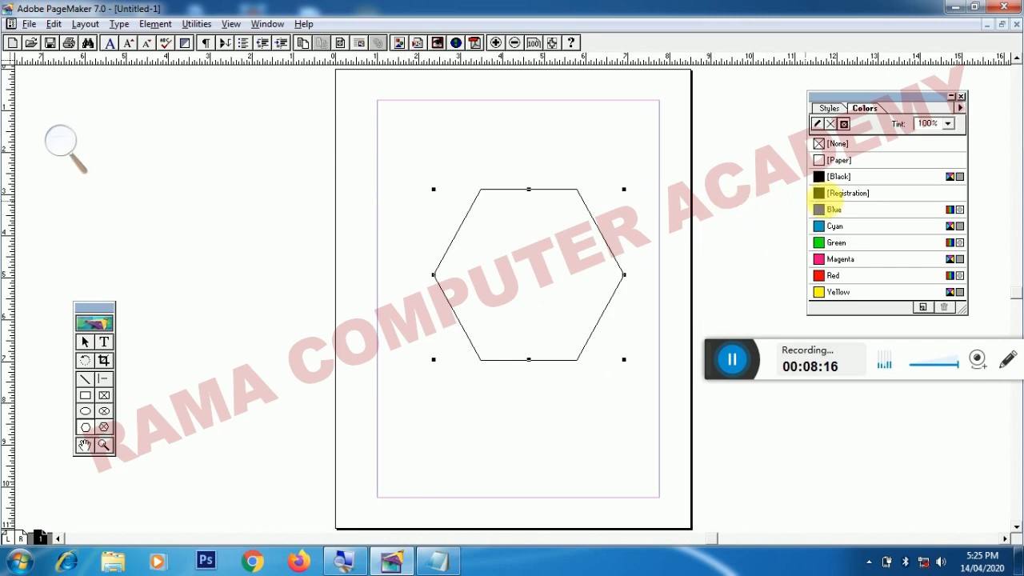
left_click(844, 213)
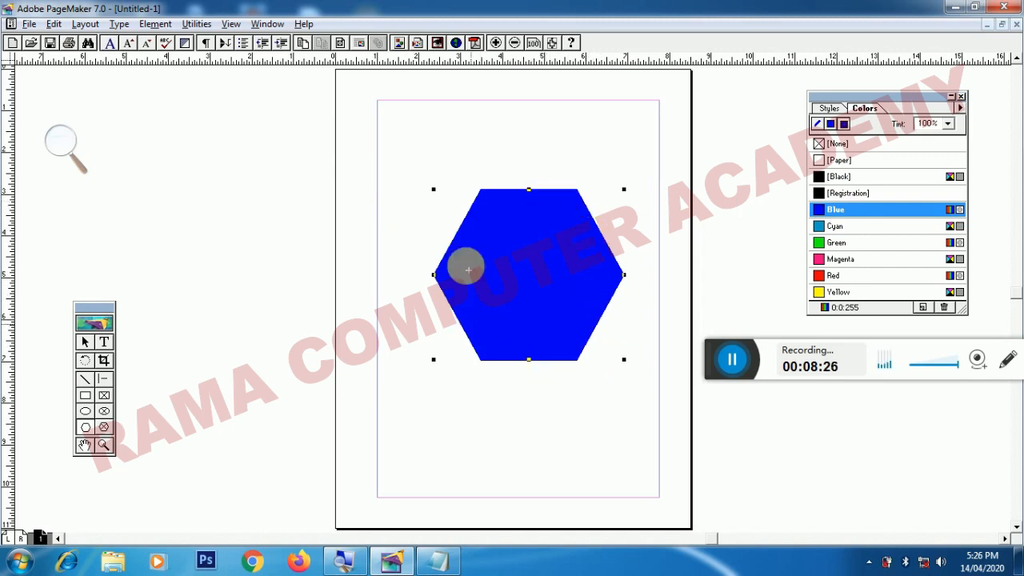
Step: Choose the Pointer tool with the blue hexagon still selected and open its Polygon Settings, moving the dialog off the shape
left_click(467, 236)
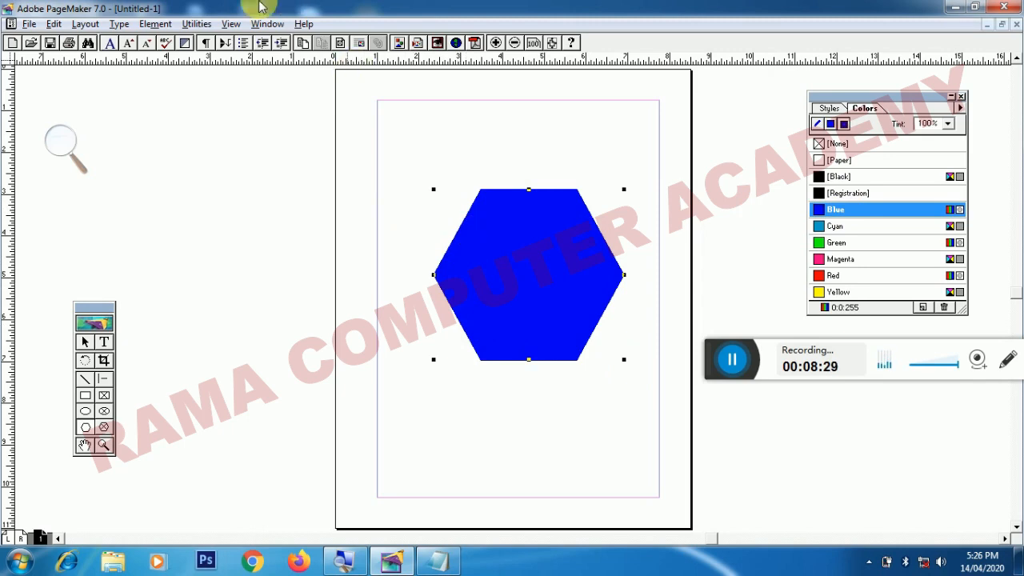
left_click(164, 23)
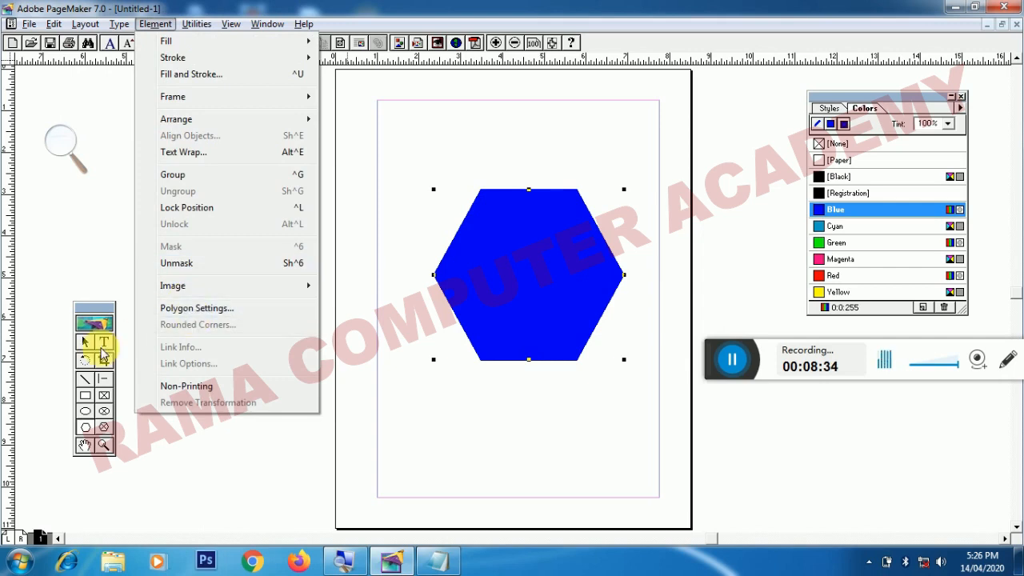
left_click(86, 344)
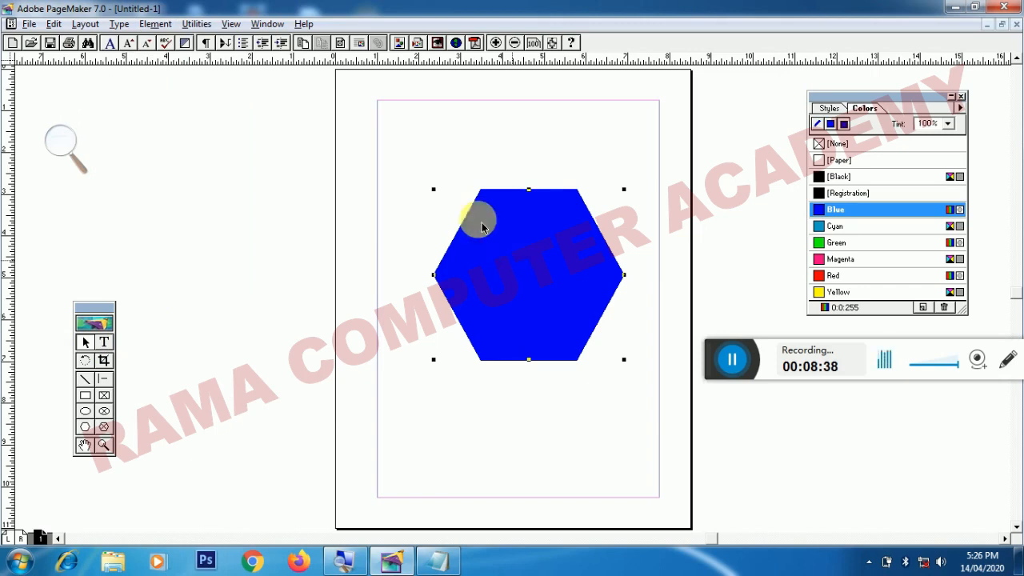
left_click(171, 26)
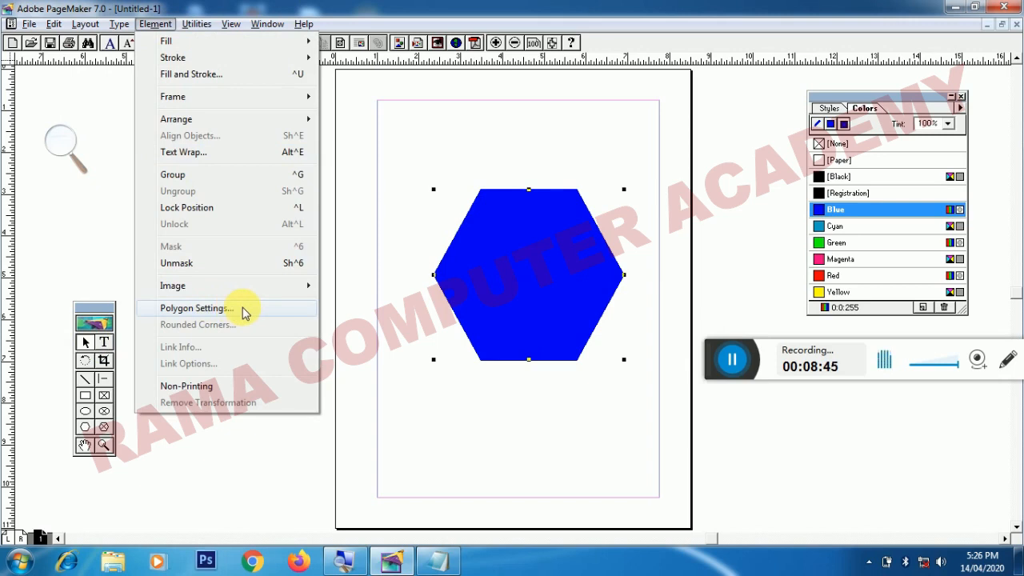
left_click(196, 308)
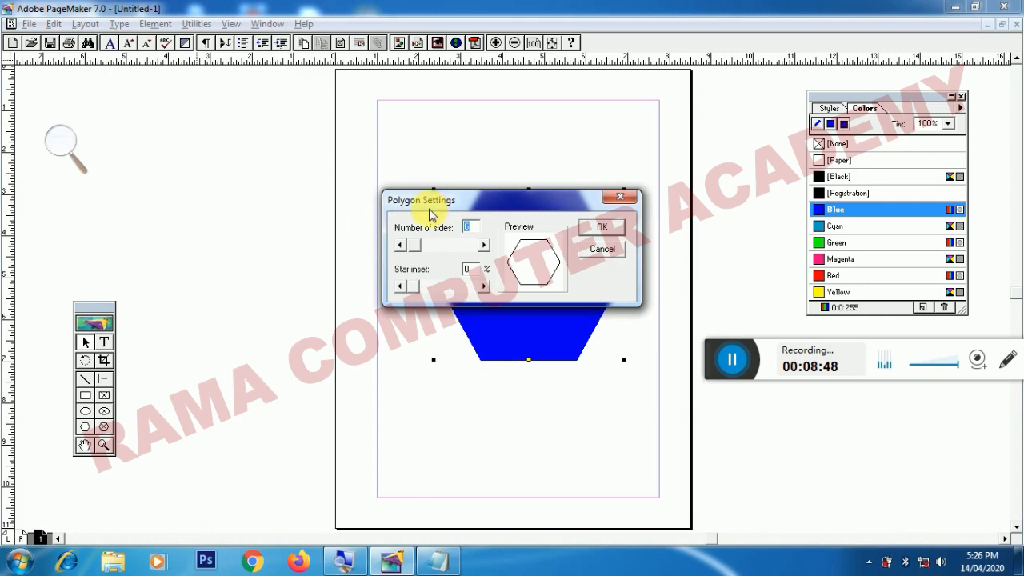
left_click_drag(430, 212, 274, 304)
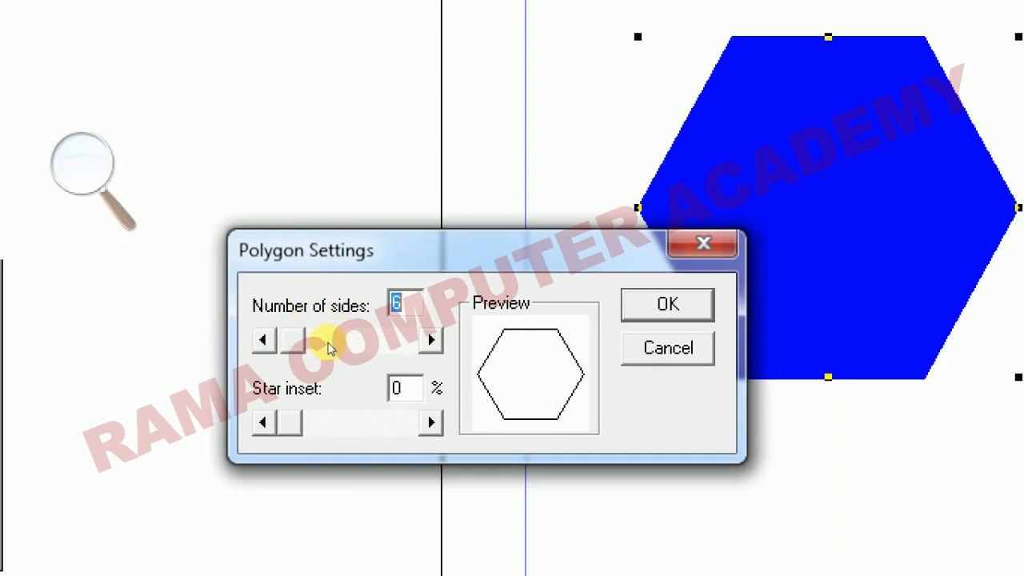
Step: Lower the number of sides to 3 to preview the polygon as a triangle
left_click(246, 344)
left_click(246, 344)
left_click(246, 344)
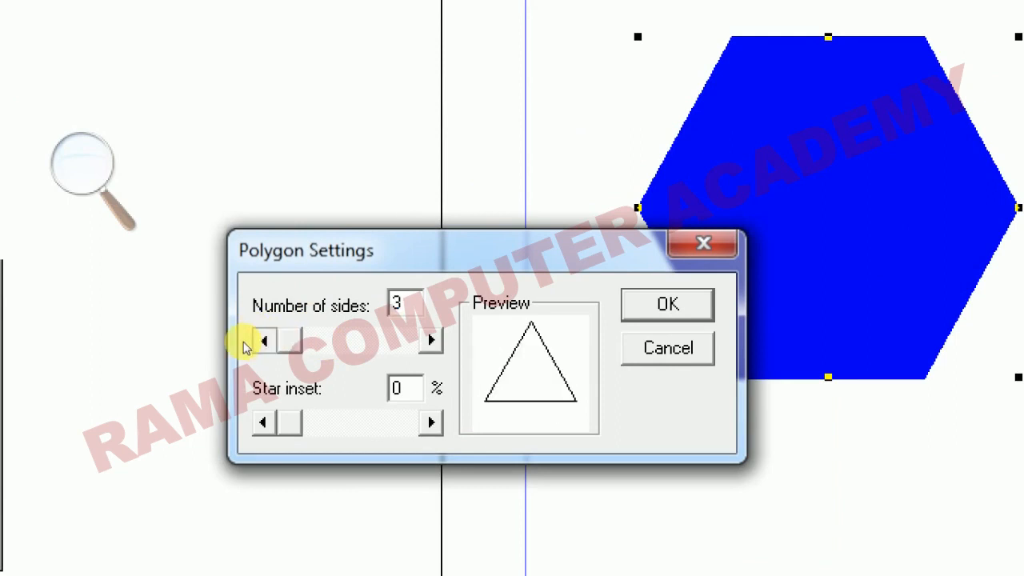
Step: Raise the number of sides to 22 to preview a nearly circular polygon
left_click(331, 339)
left_click(332, 340)
left_click(334, 342)
left_click(333, 342)
left_click(333, 342)
left_click(333, 342)
left_click(333, 343)
left_click(333, 342)
left_click(334, 345)
left_click(334, 345)
left_click(335, 345)
left_click(334, 345)
left_click(334, 345)
left_click(334, 345)
left_click(334, 345)
left_click(334, 345)
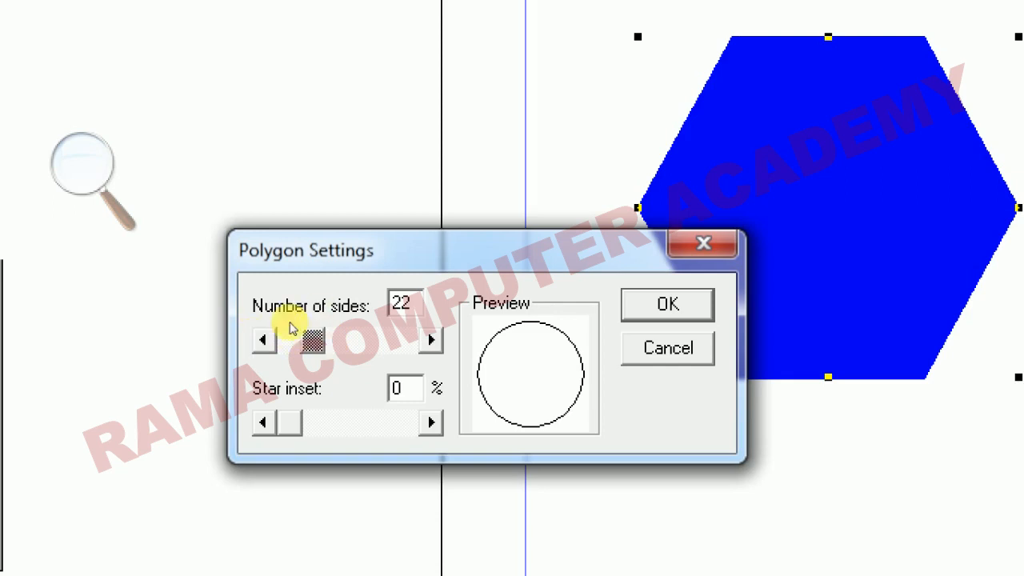
Step: Set the polygon's number of sides to 10 and apply it to the blue shape
left_click(270, 342)
left_click(265, 342)
left_click(332, 343)
left_click(333, 344)
left_click(334, 343)
left_click(334, 344)
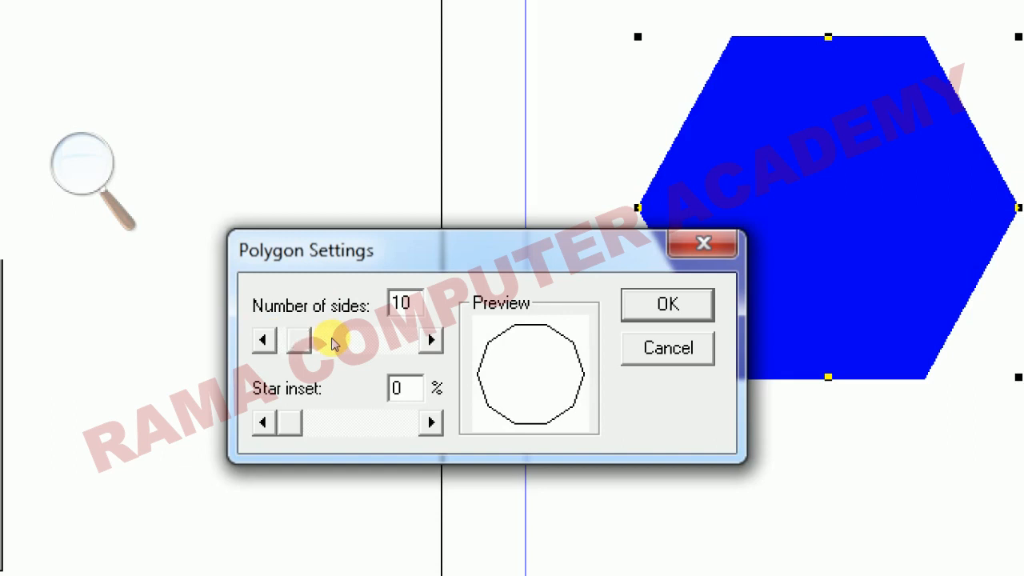
key("Return")
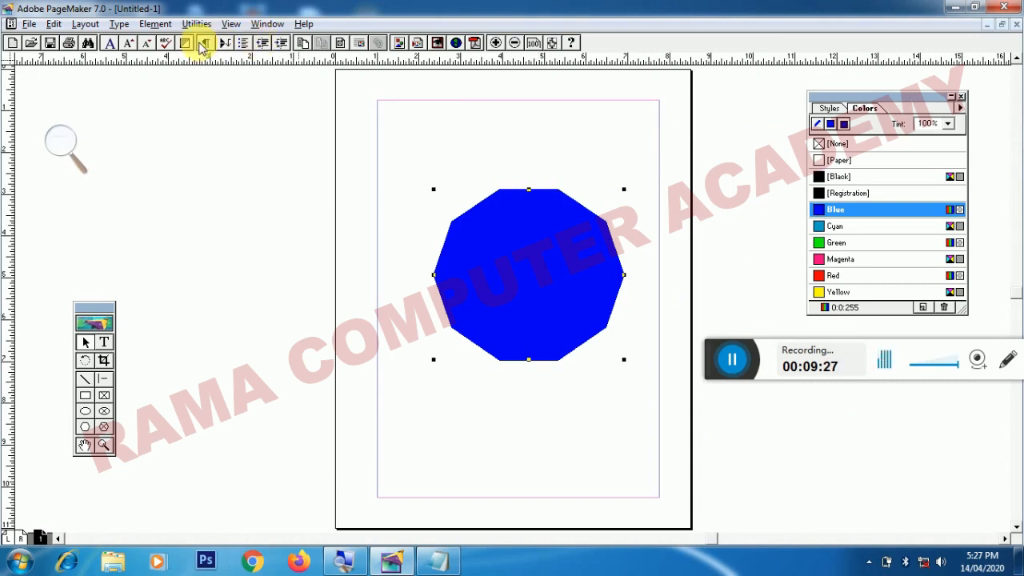
Step: Turn the ten-sided blue polygon into a star by applying a star inset of 20% in Polygon Settings
left_click(164, 23)
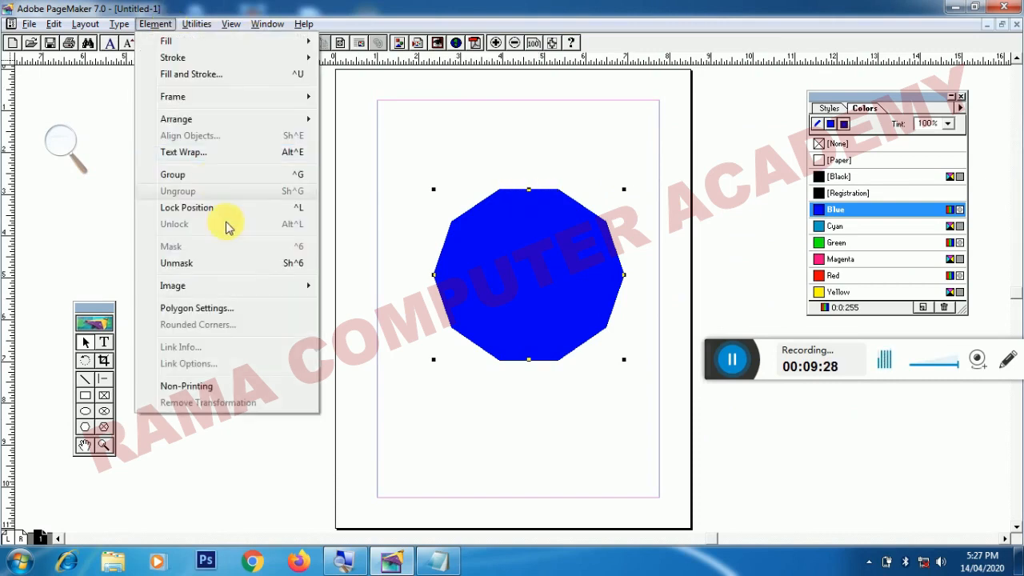
left_click(258, 309)
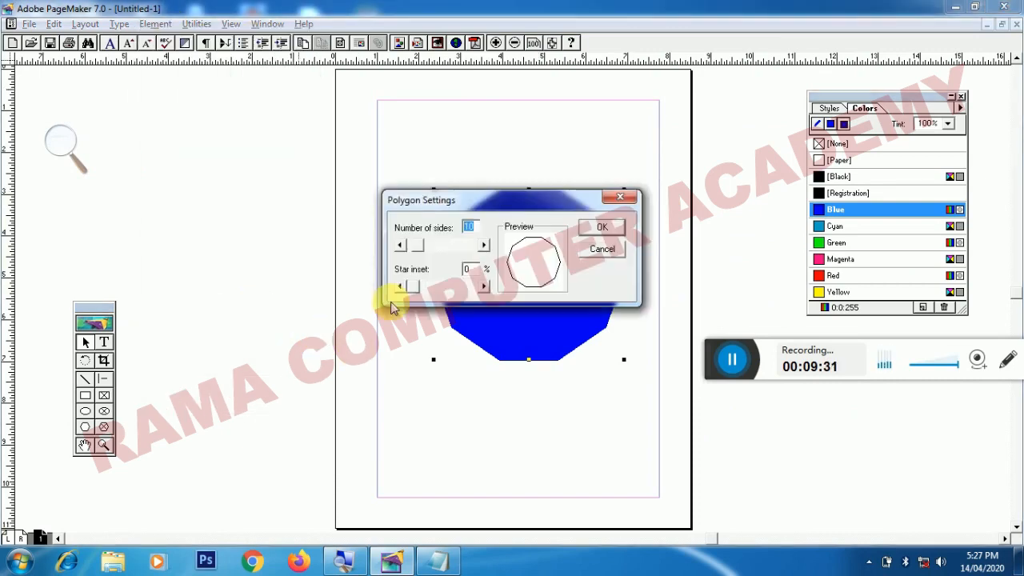
left_click_drag(436, 209, 375, 387)
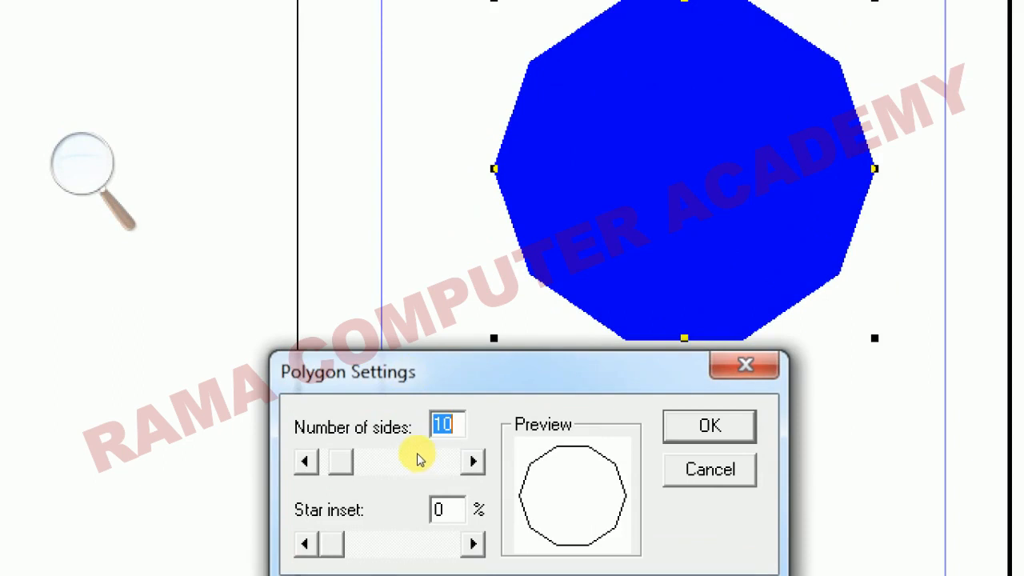
left_click(473, 544)
left_click(473, 544)
left_click(472, 544)
left_click(473, 543)
left_click(473, 544)
left_click(473, 543)
left_click(472, 544)
left_click(472, 544)
left_click(473, 544)
left_click(473, 543)
left_click(473, 543)
double_click(473, 543)
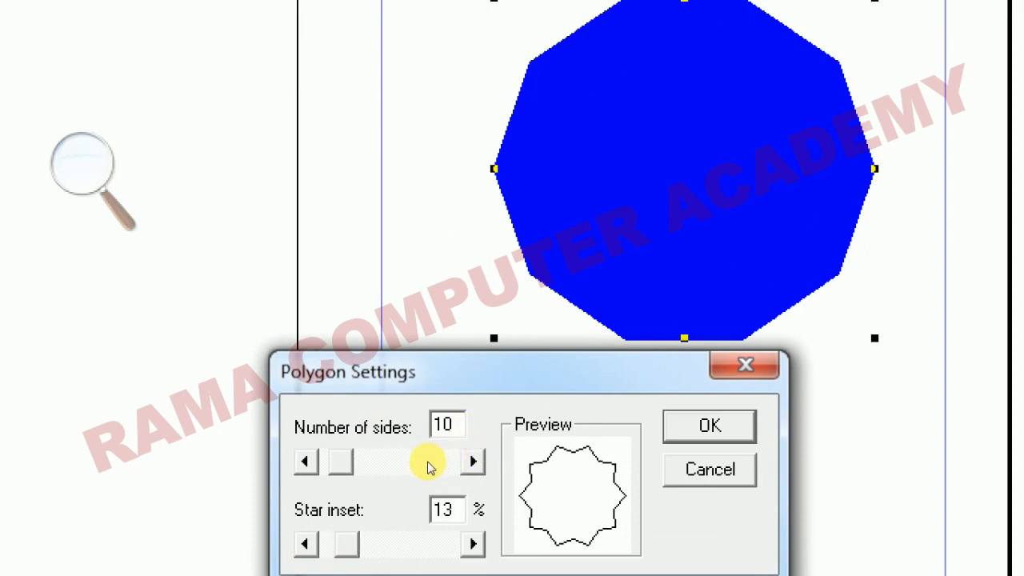
left_click(472, 544)
left_click(472, 544)
left_click(472, 543)
left_click(473, 544)
left_click(473, 544)
left_click(473, 544)
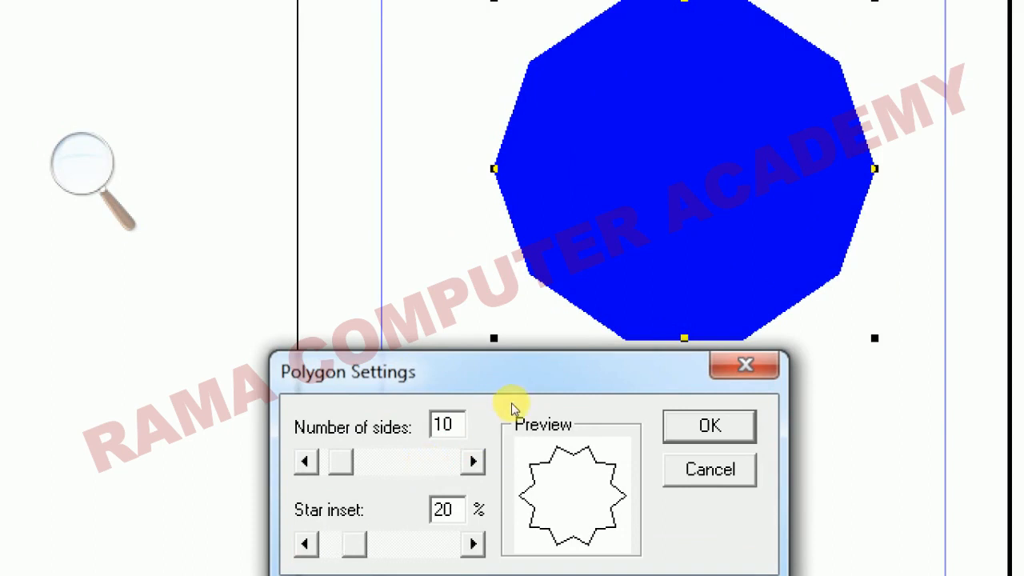
key("Return")
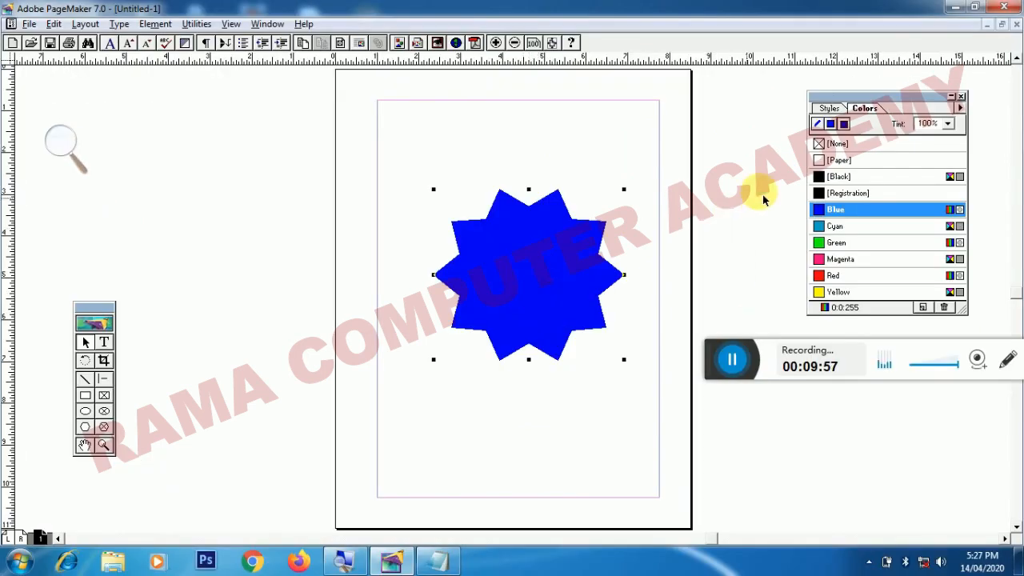
Step: Change the blue star's polygon settings to 12 sides with a 28% star inset and apply them
left_click(168, 26)
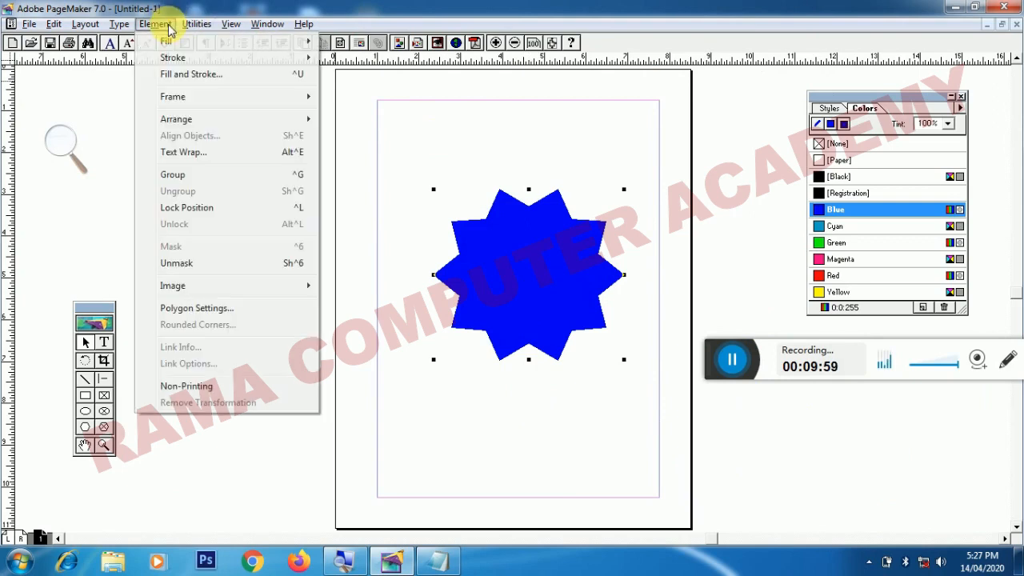
left_click(238, 309)
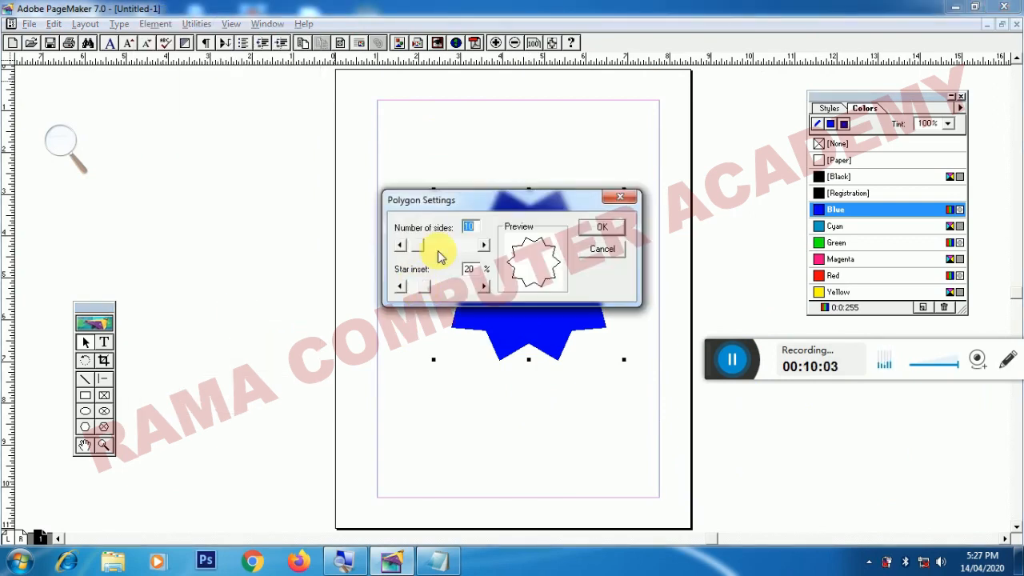
left_click(483, 246)
left_click(484, 246)
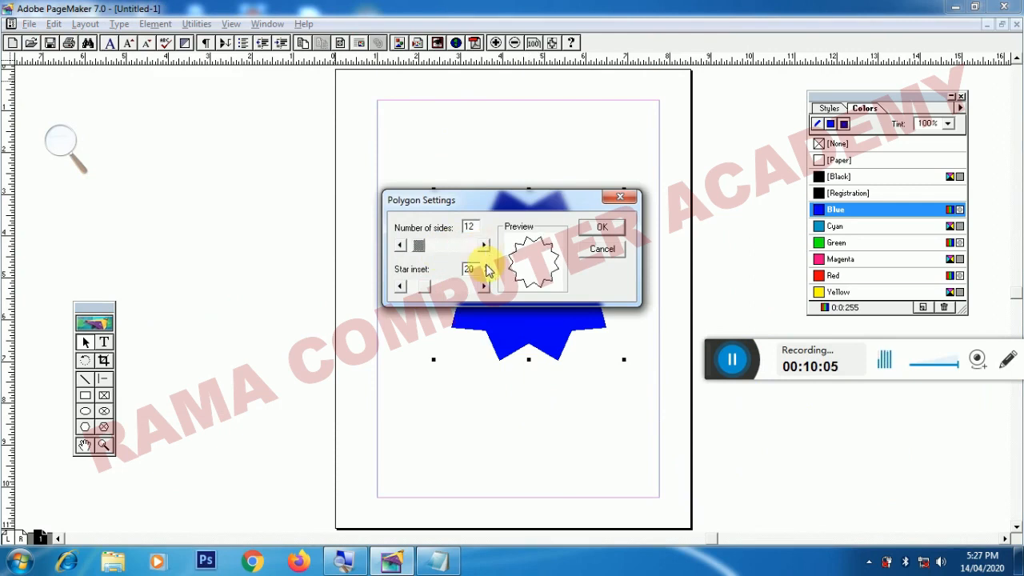
left_click(484, 286)
left_click(484, 288)
left_click(483, 288)
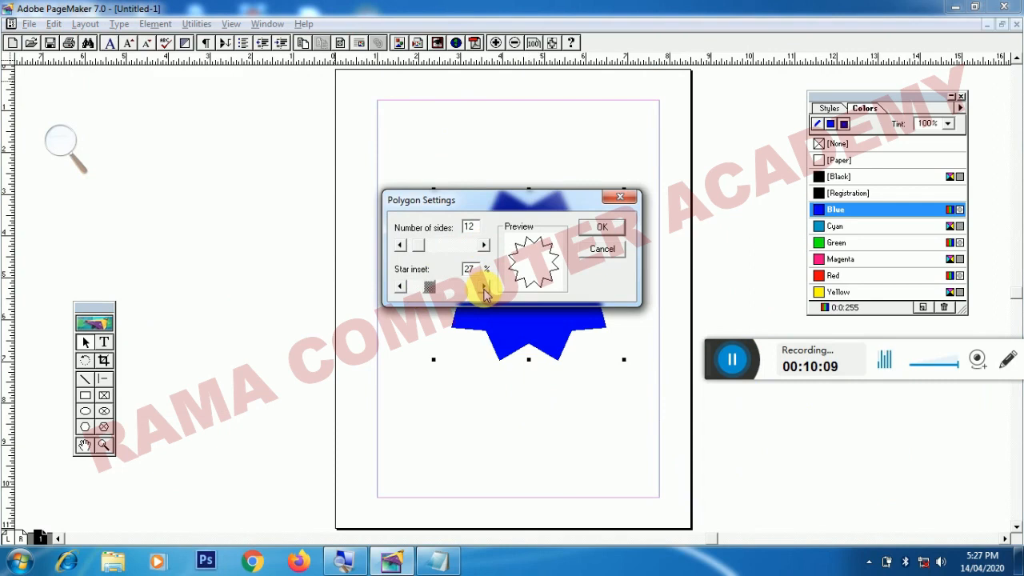
left_click(484, 287)
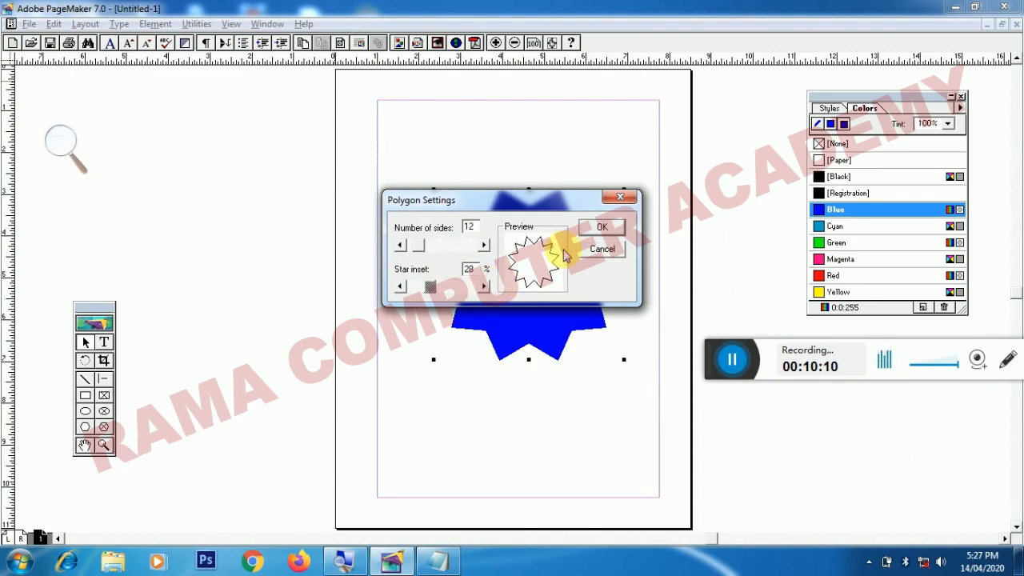
left_click(589, 232)
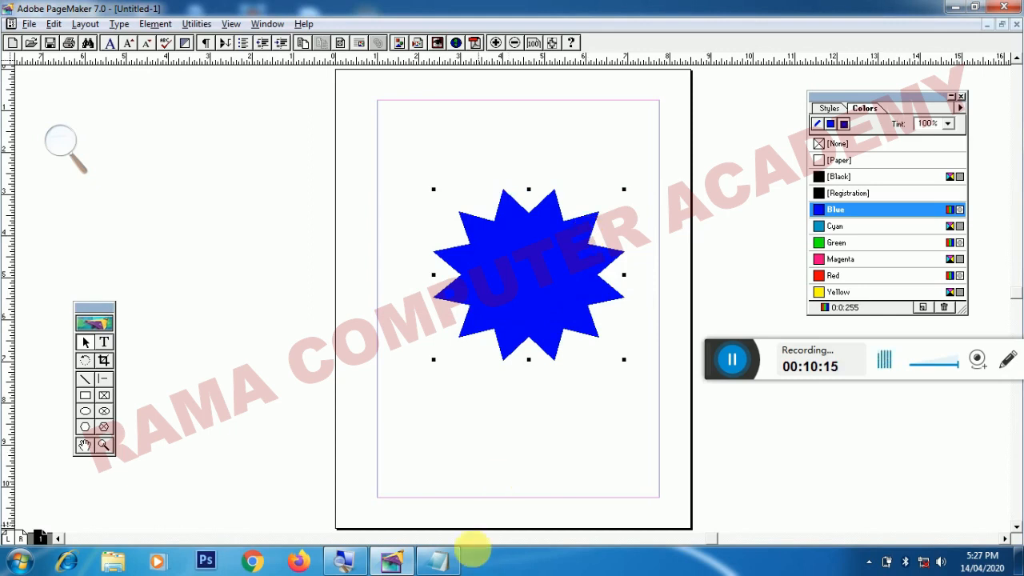
Step: Switch to the Unit-III topic outline in Notepad
left_click(432, 561)
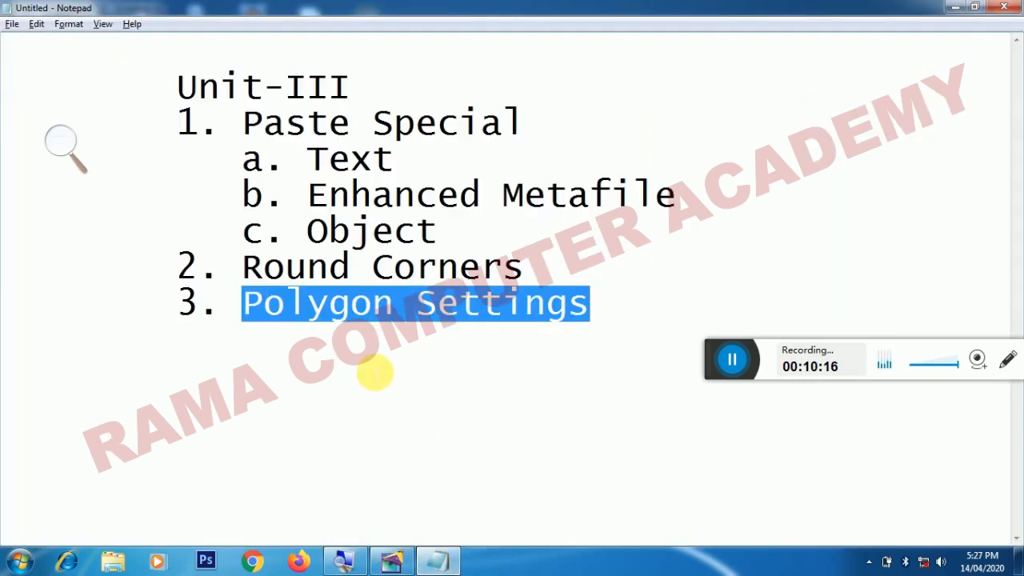